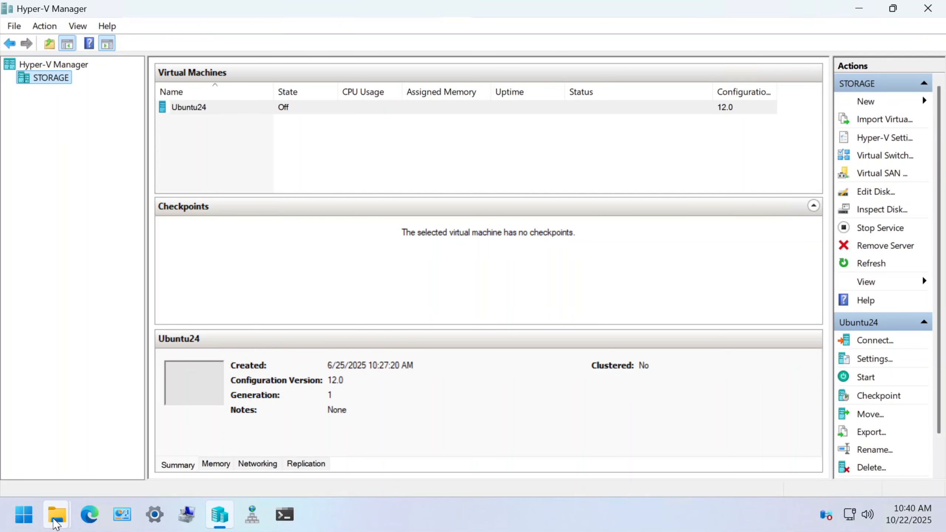
Switch to File Explorer to check the Windows 11 ISO in C:\ISOs, and return to Hyper-V Manager.
mouse_move(57, 515)
left_click(184, 465)
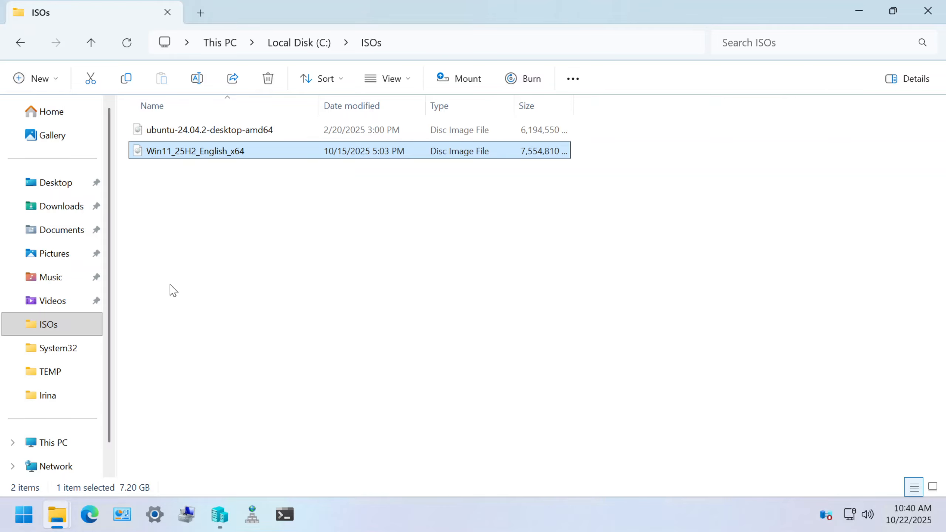
left_click(867, 16)
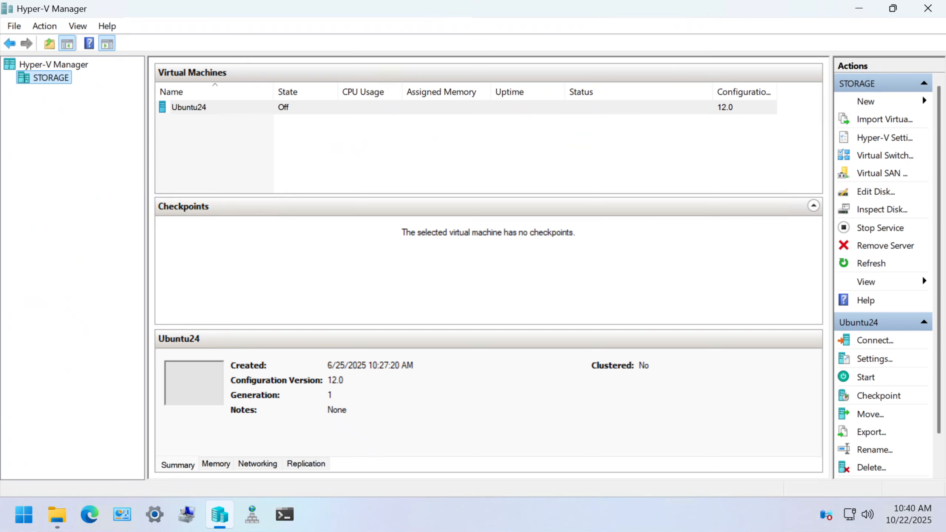
Start a new virtual machine on STORAGE named Win-11-01, with the option to store it in a different location enabled, using C:\VMs\.
right_click(67, 82)
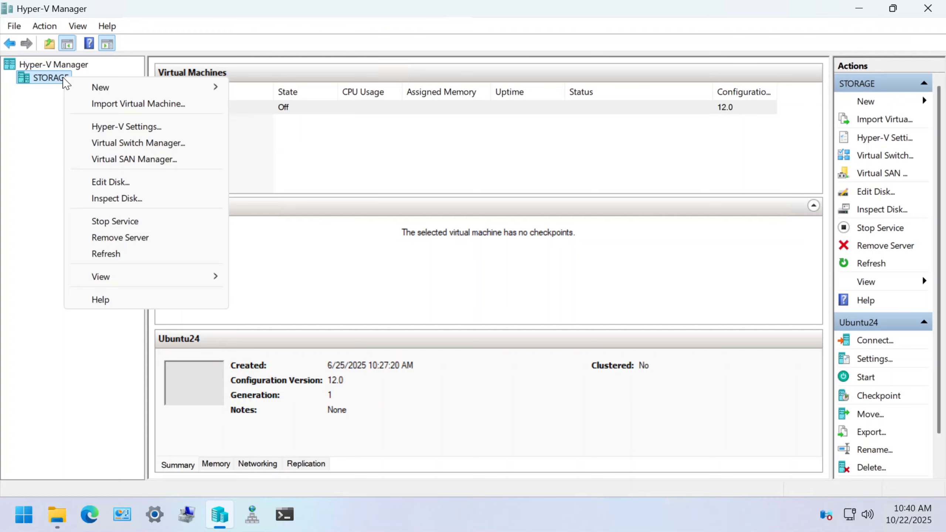
mouse_move(113, 91)
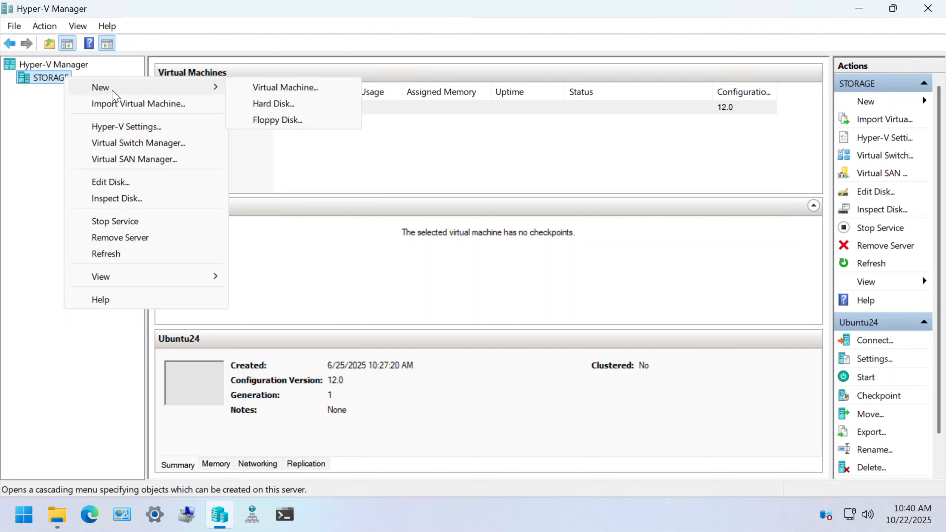
left_click(263, 89)
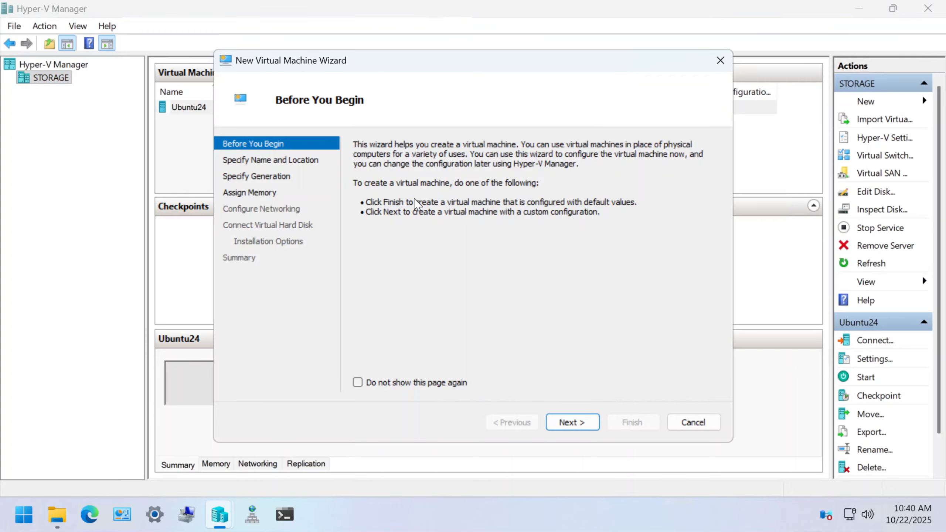
left_click(570, 425)
type("W")
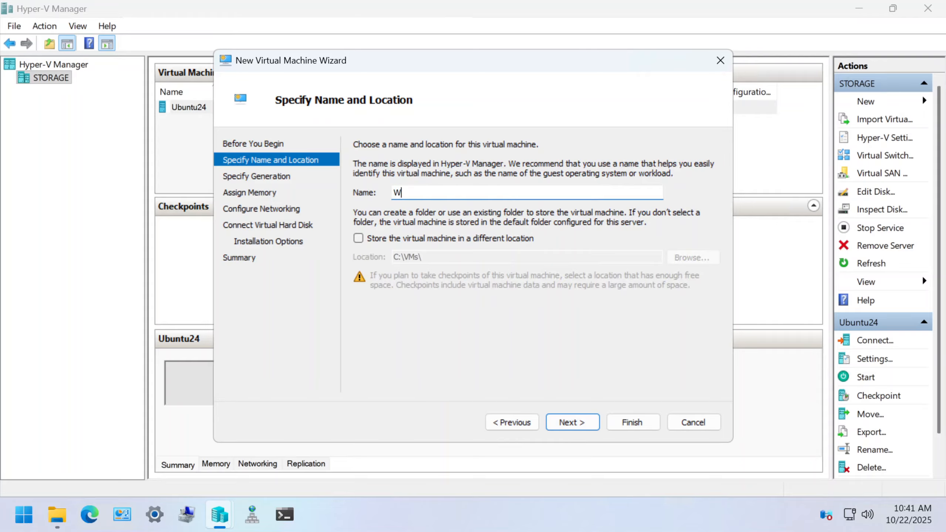
type("in-11-01")
left_click(358, 238)
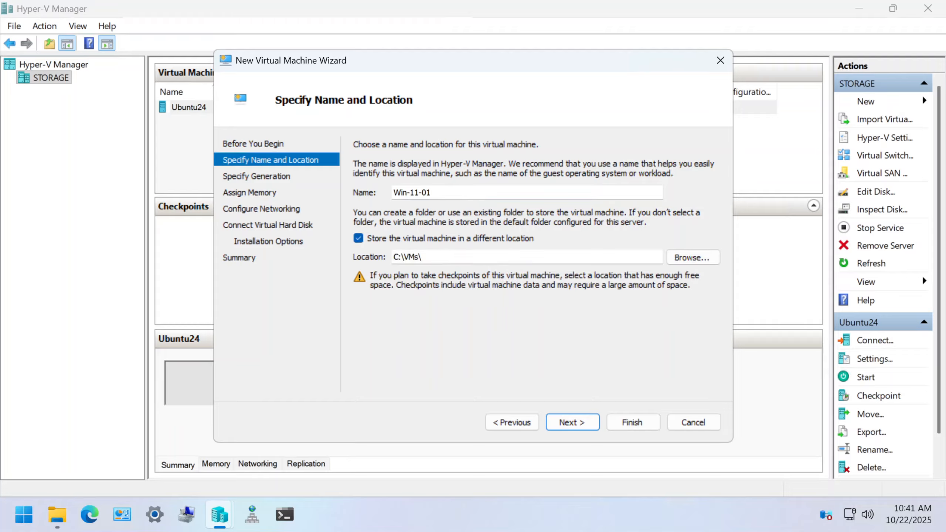
left_click(582, 430)
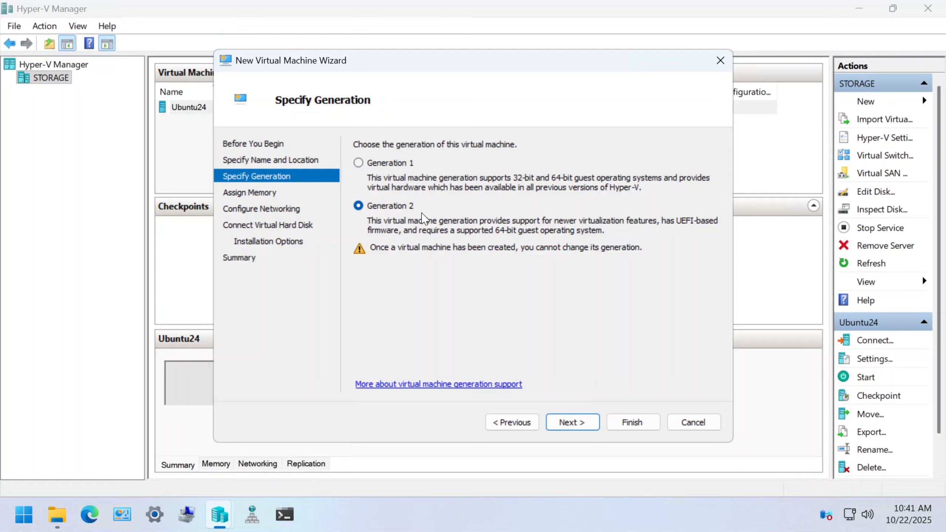
Accept Generation 2 for the new virtual machine and assign it 8192 MB of startup memory.
left_click(579, 429)
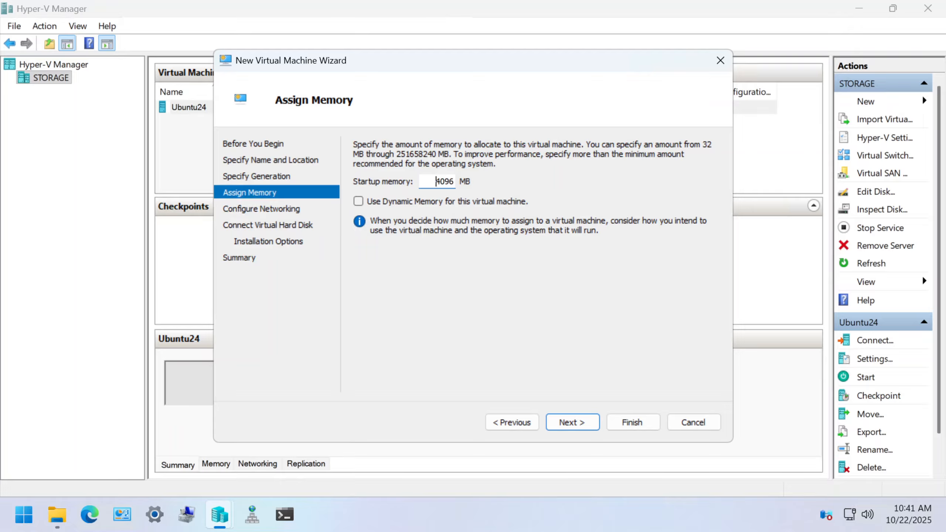
double_click(440, 181)
type("8192")
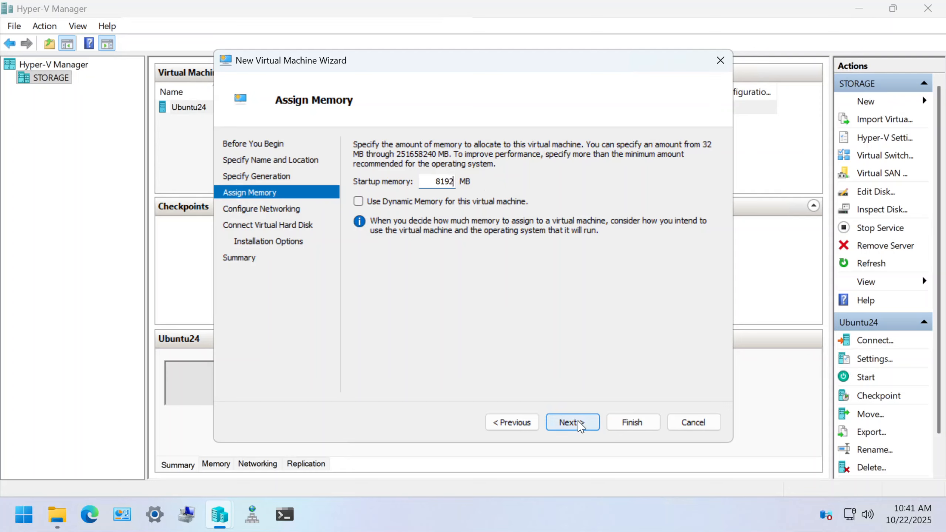
left_click(580, 426)
Connect the virtual machine's network adapter to the Intel(R) Ethernet Connection (5) I219-LM - Virtual Switch.
left_click(458, 176)
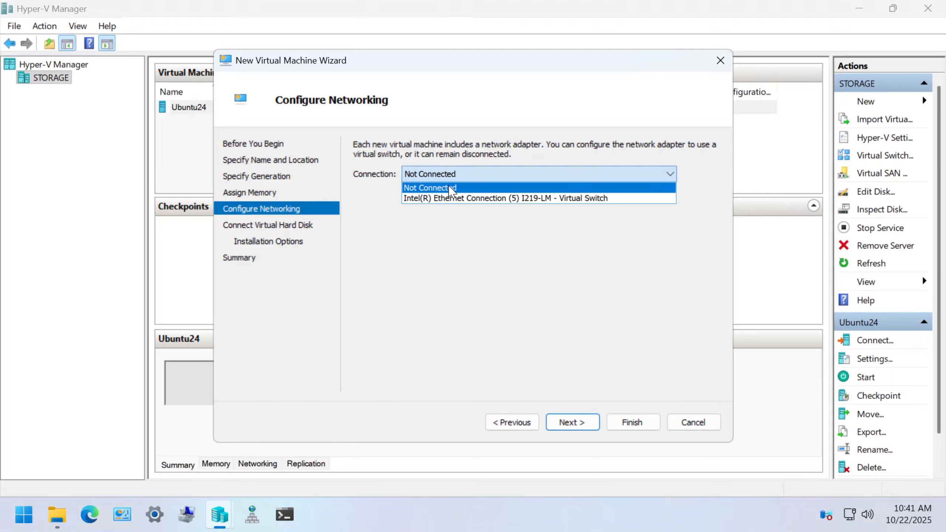
left_click(451, 201)
left_click(577, 421)
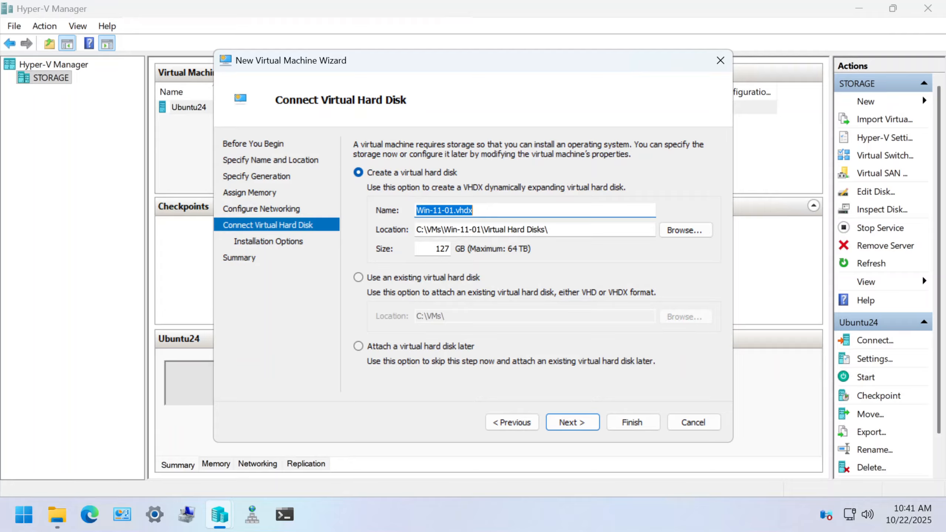
Create the virtual hard disk Win-11-01.vhdx with a size of 80 GB.
left_click_drag(483, 229, 548, 229)
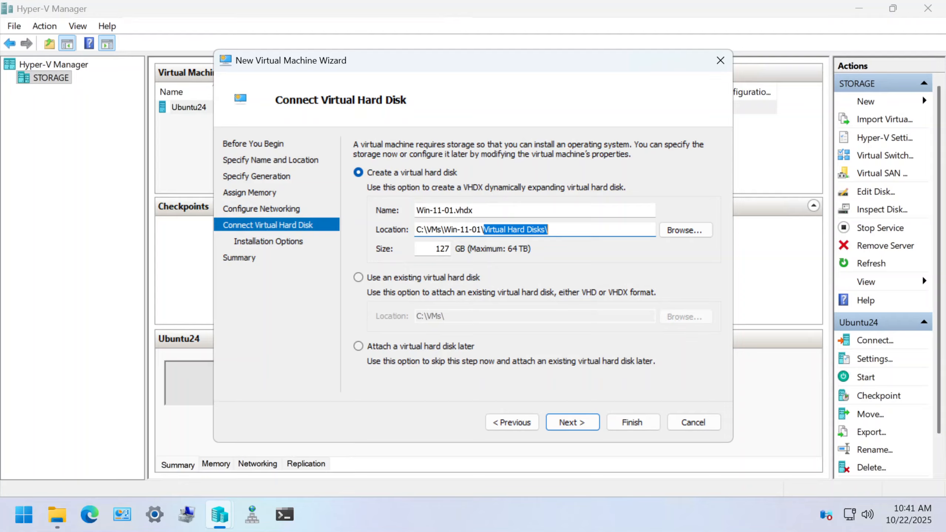
double_click(442, 248)
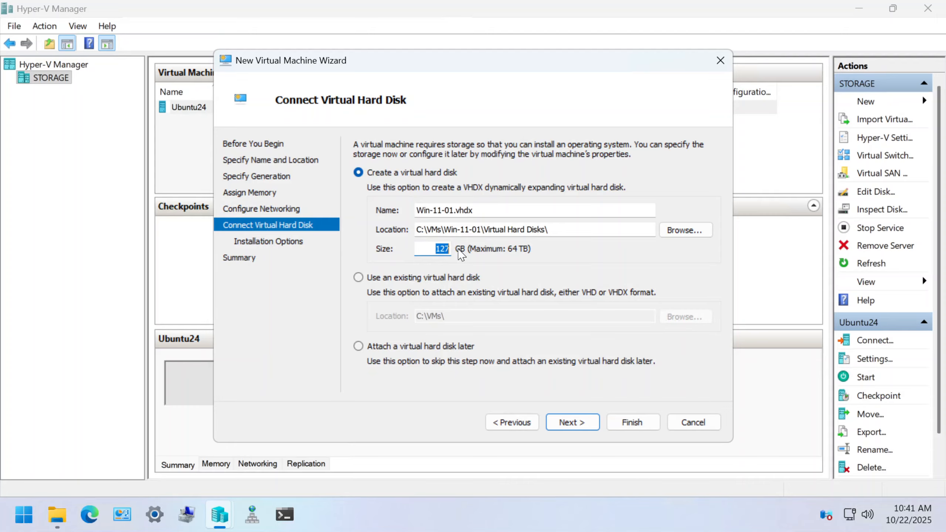
type("80")
left_click(572, 422)
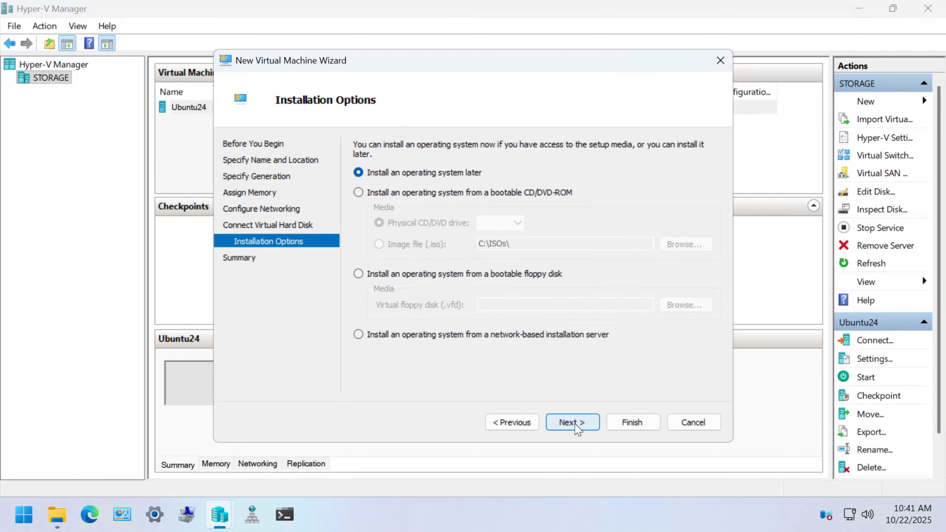
Set the operating system to install from the image file C:\ISOs\Win11_25H2_English_x64.iso and finish creating the virtual machine.
left_click(371, 194)
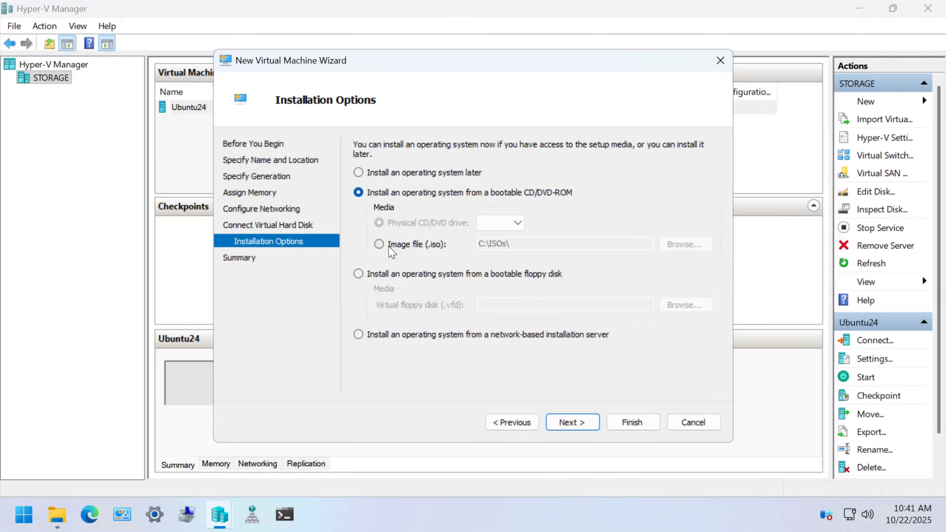
left_click(378, 244)
left_click(687, 245)
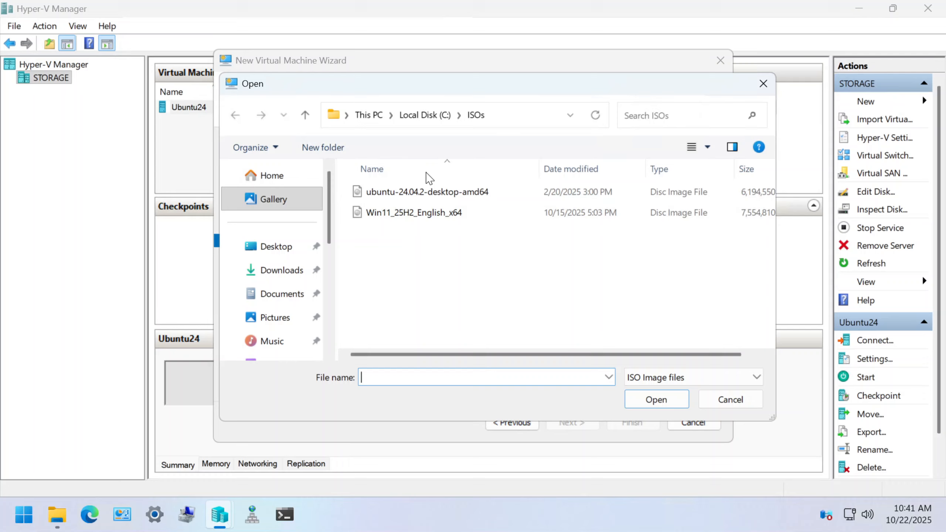
left_click(394, 213)
left_click(657, 398)
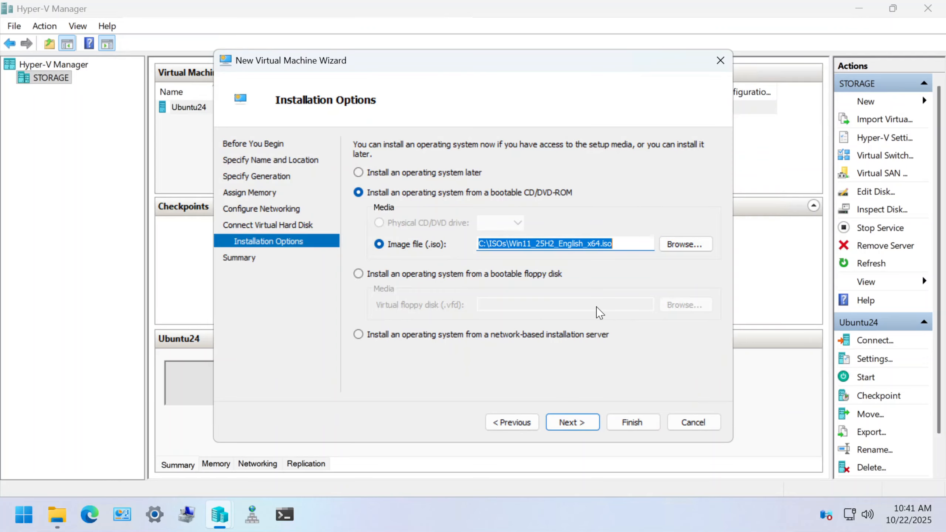
left_click(576, 428)
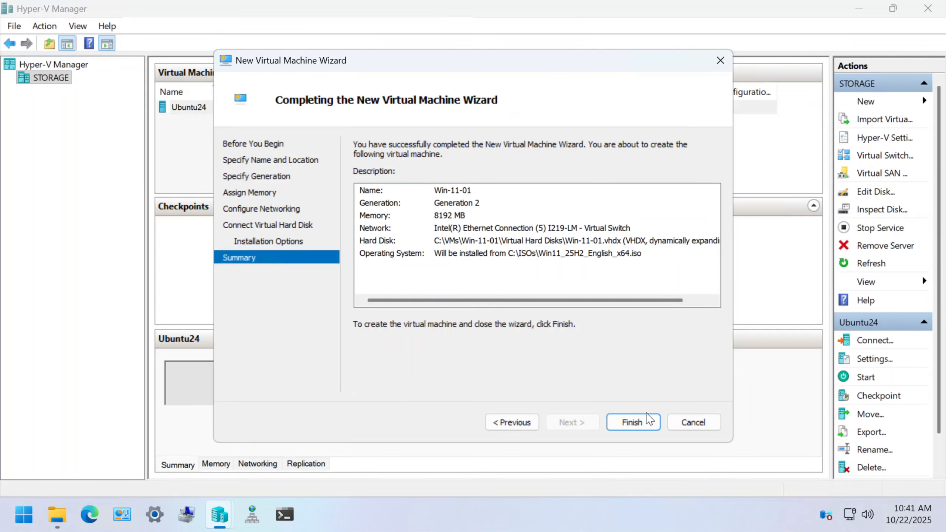
left_click(633, 423)
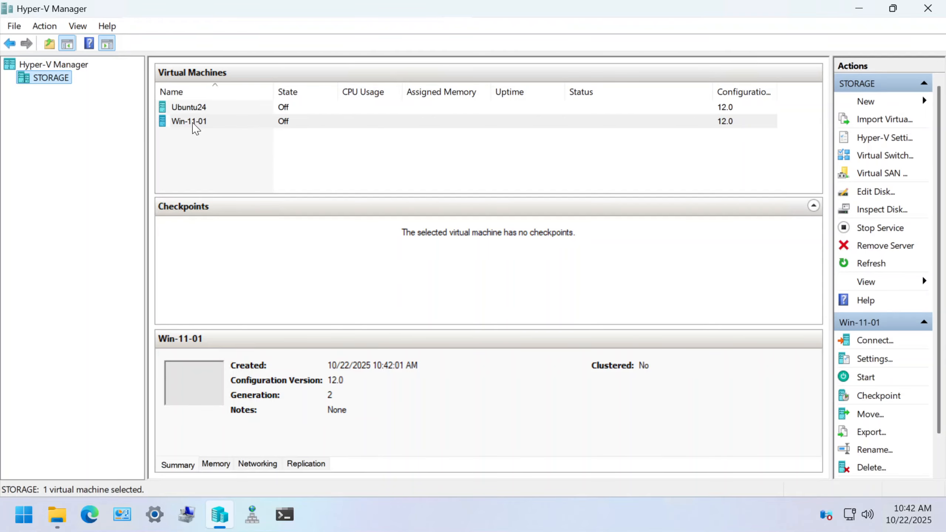
Switch to File Explorer to examine the Virtual Hard Disks and Virtual Machines folders inside C:\VMs\Win-11-01.
left_click(67, 516)
left_click(77, 443)
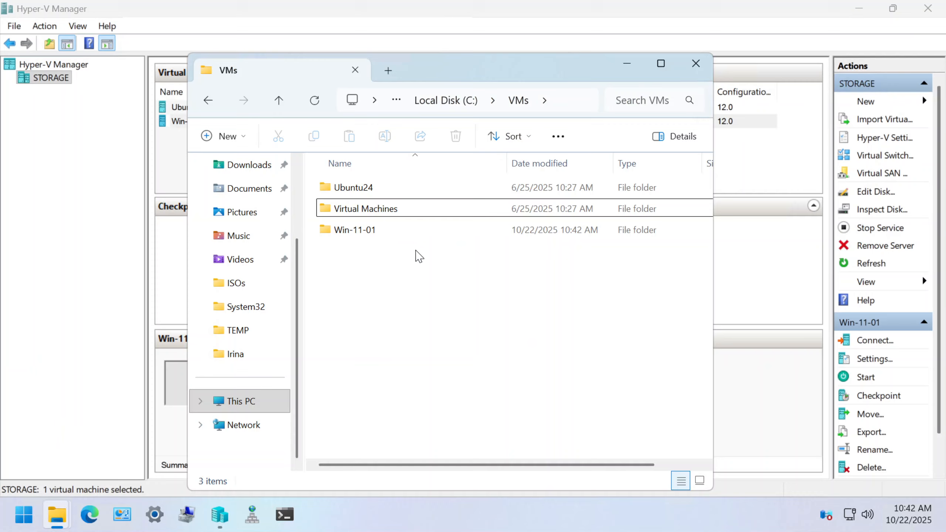
double_click(368, 235)
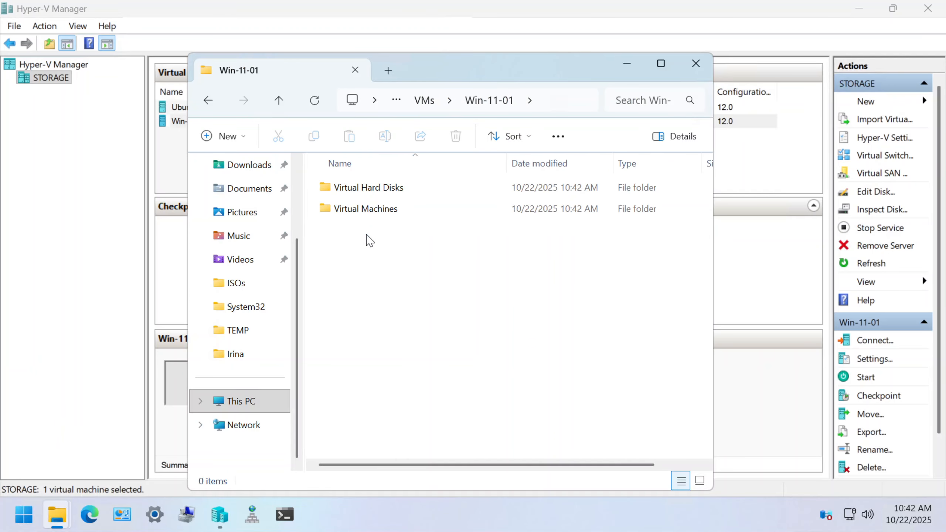
double_click(379, 190)
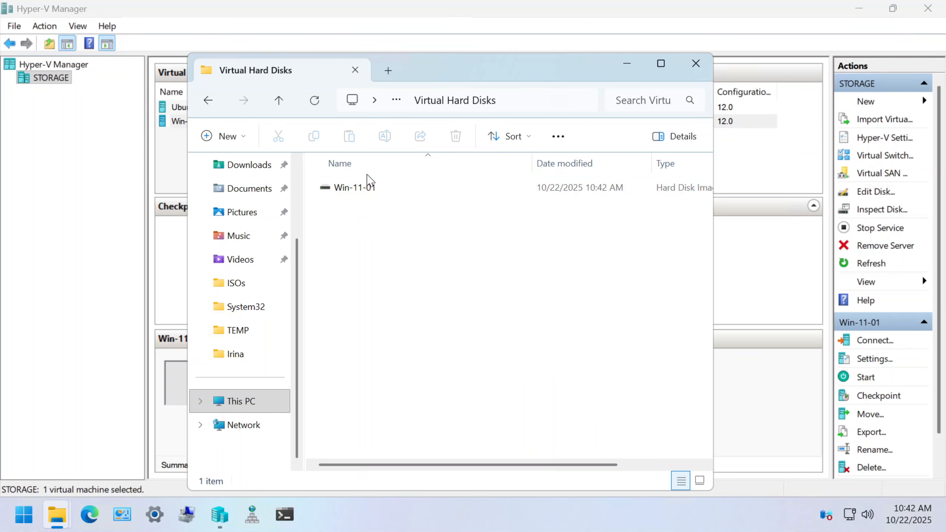
left_click(279, 100)
double_click(362, 209)
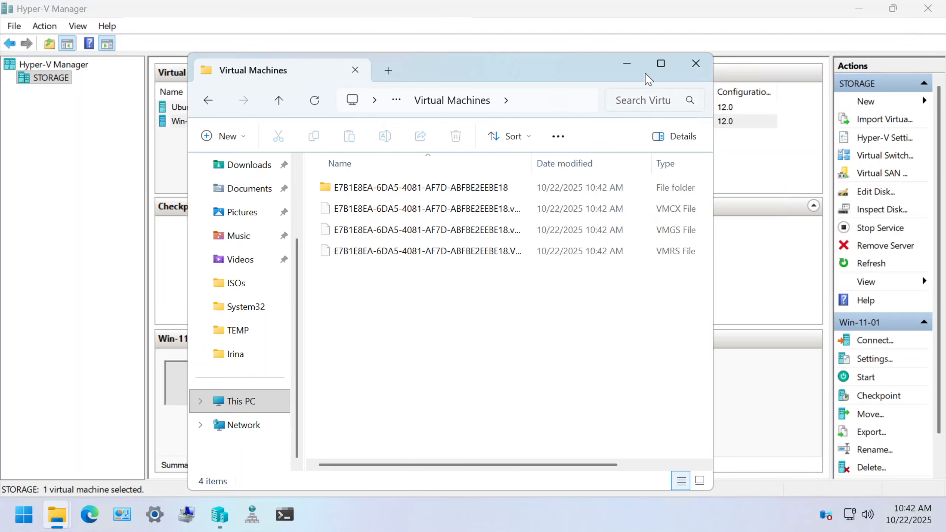
left_click(629, 65)
Enable the Trusted Platform Module in the security settings of Win-11-01 and apply the change.
right_click(218, 122)
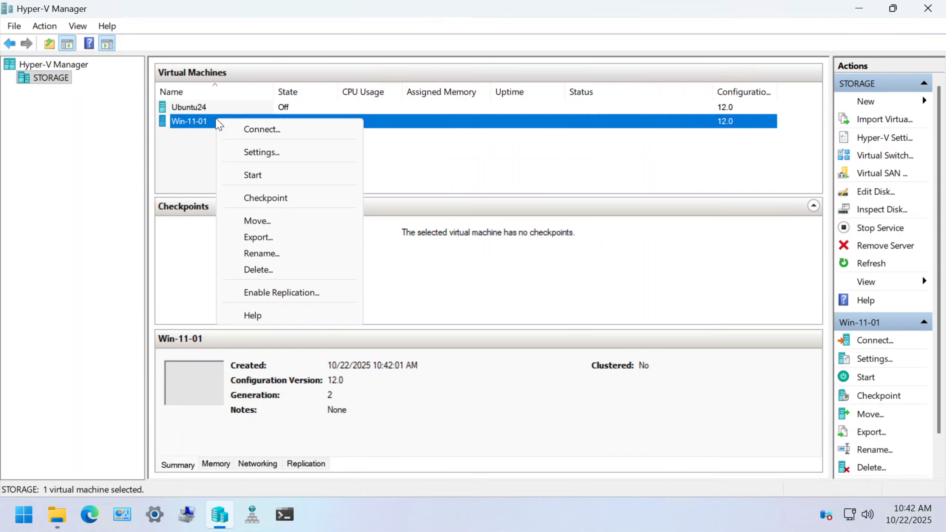
left_click(250, 154)
left_click(301, 120)
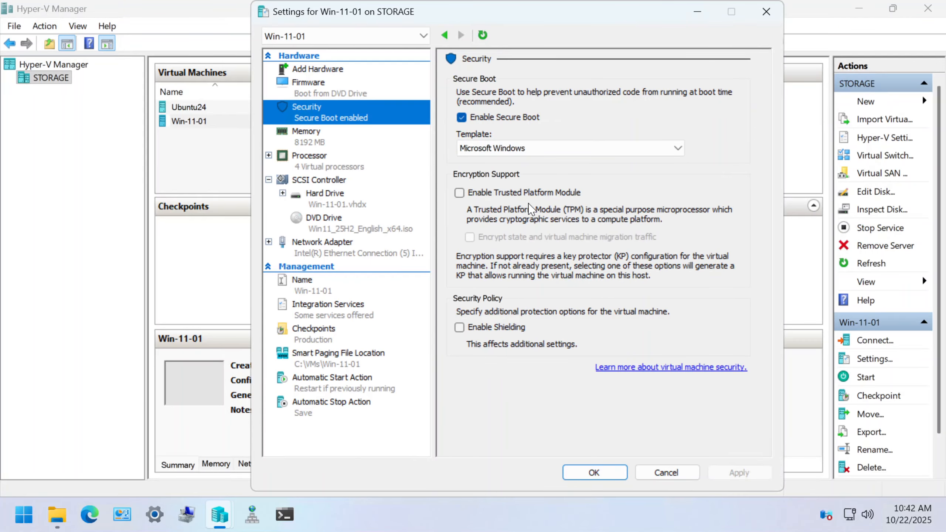
left_click(459, 193)
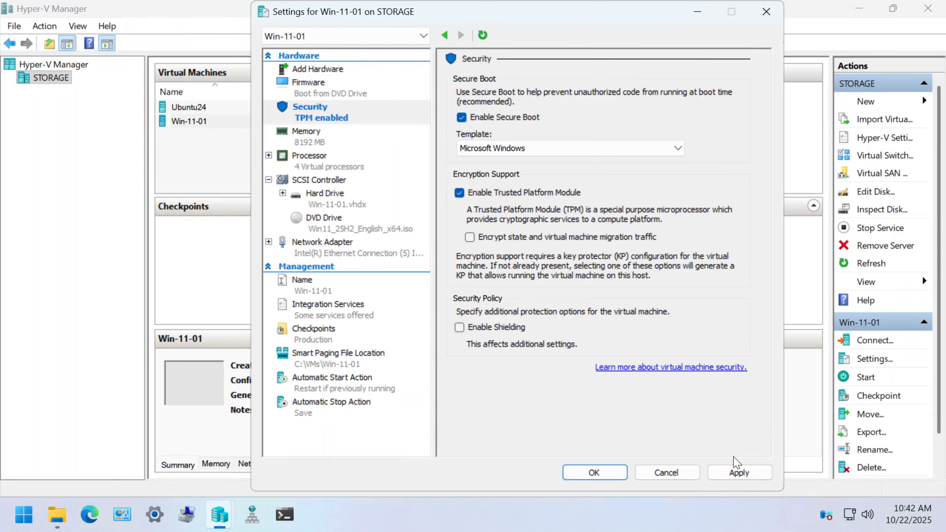
left_click(738, 471)
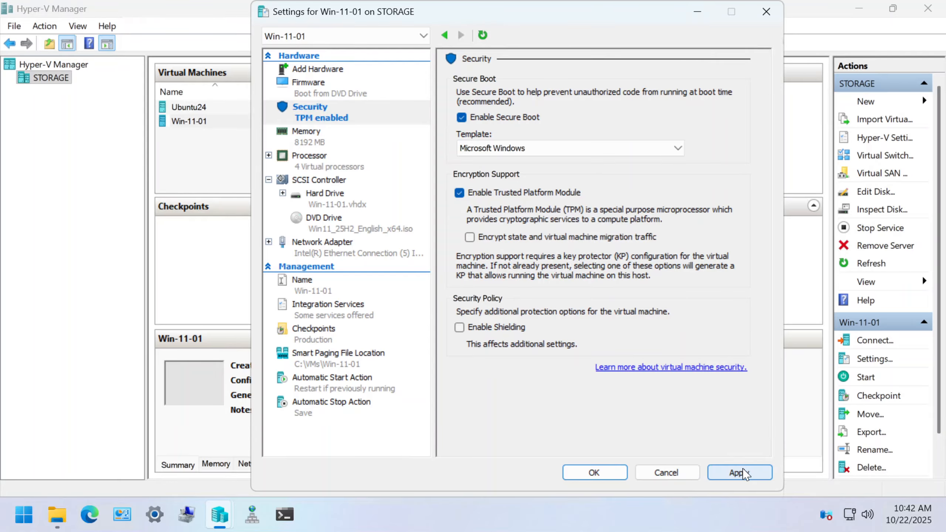
Set the number of virtual processors for Win-11-01 to 2 and save the settings.
left_click(311, 166)
double_click(605, 105)
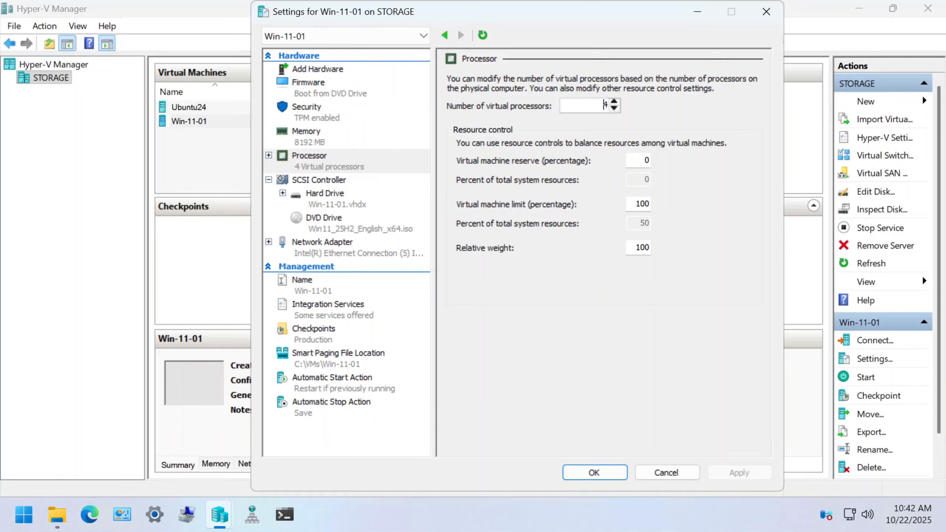
left_click_drag(603, 105, 621, 107)
type("4")
key("BackSpace")
type("2")
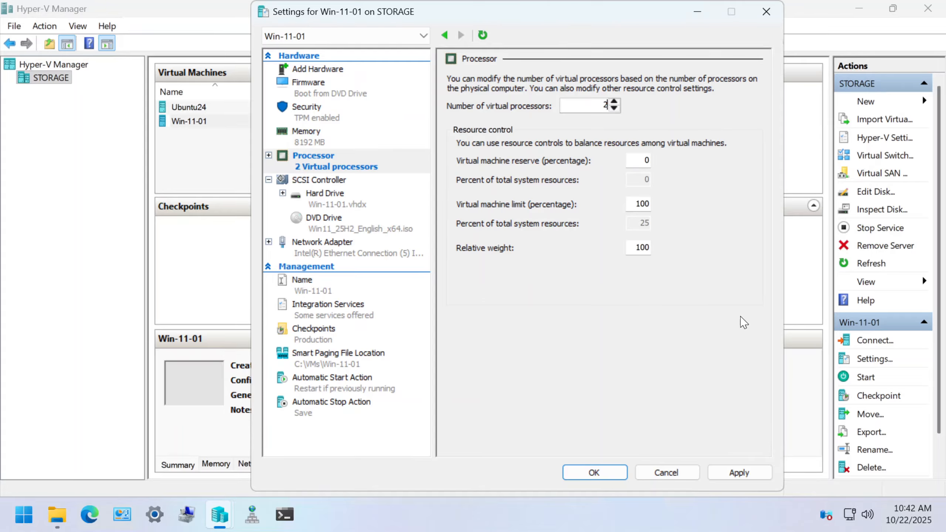
left_click(739, 473)
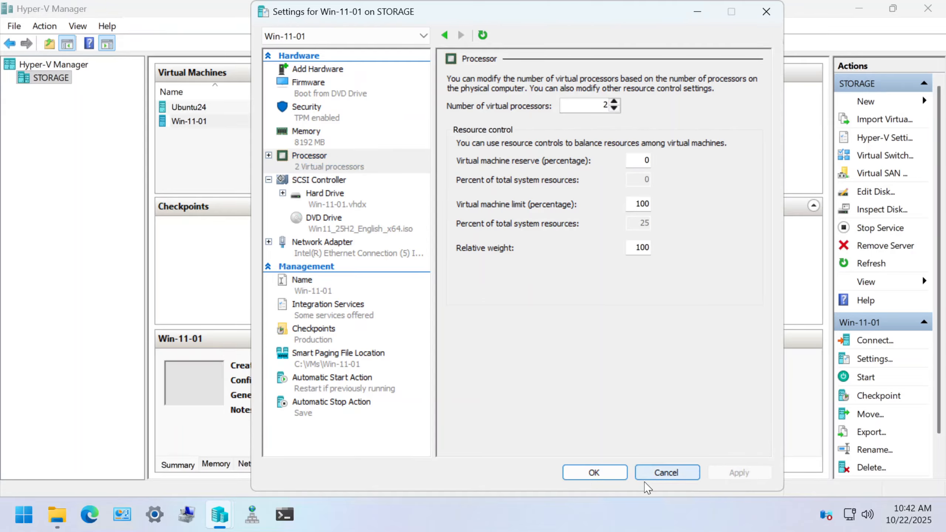
left_click(594, 473)
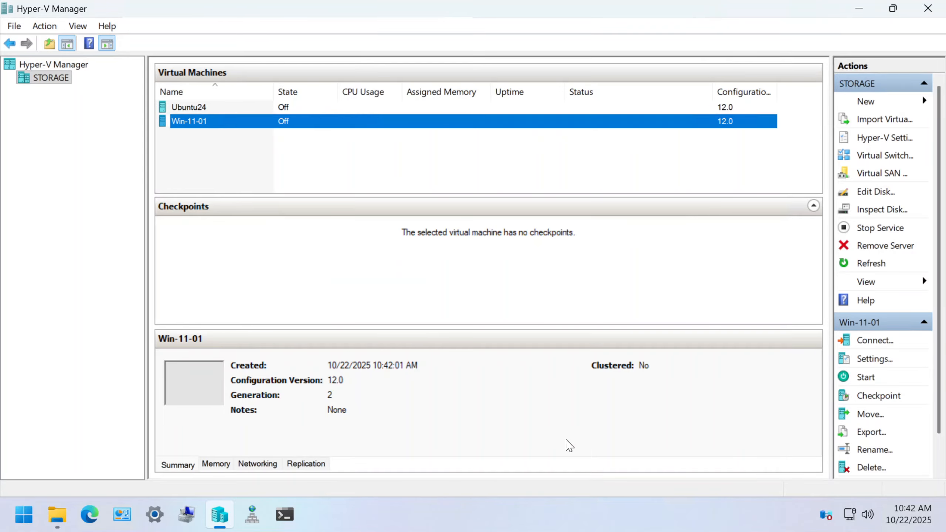
Connect to Win-11-01, start it, and boot from the installation disc into Windows 11 Setup.
double_click(211, 125)
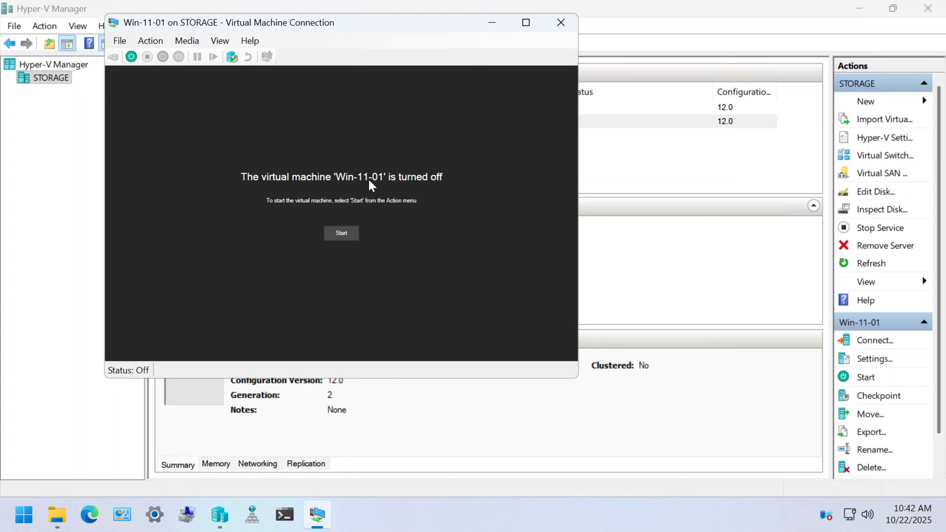
left_click(341, 234)
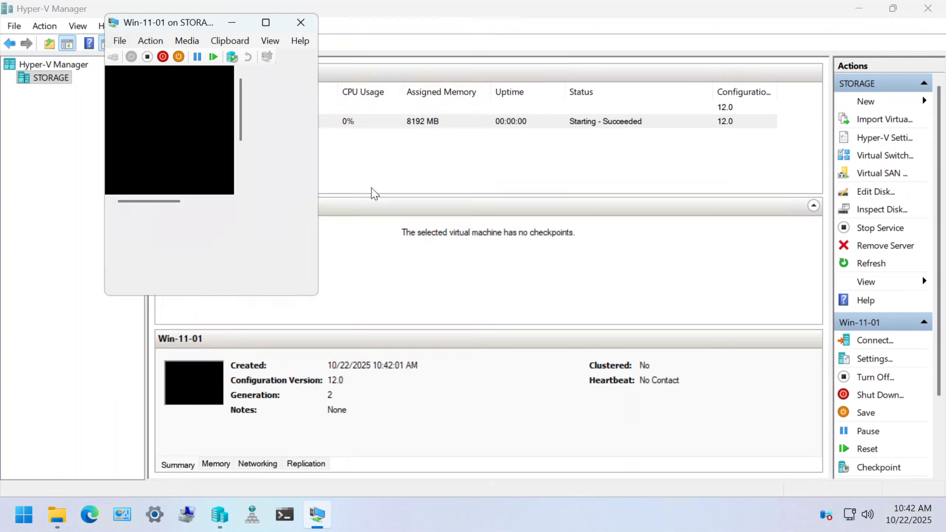
key("Return")
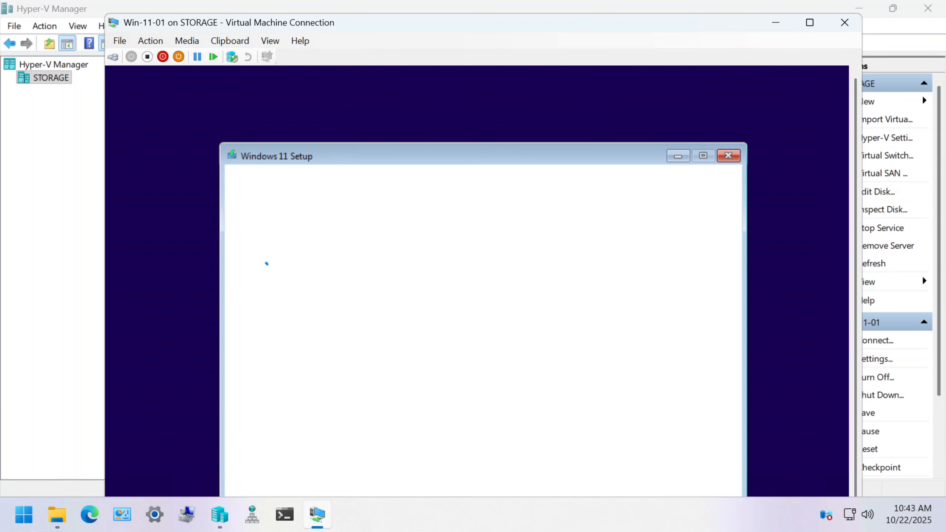
Accept the default language settings and the US keyboard in Windows 11 Setup.
left_click_drag(483, 159, 459, 81)
left_click(671, 452)
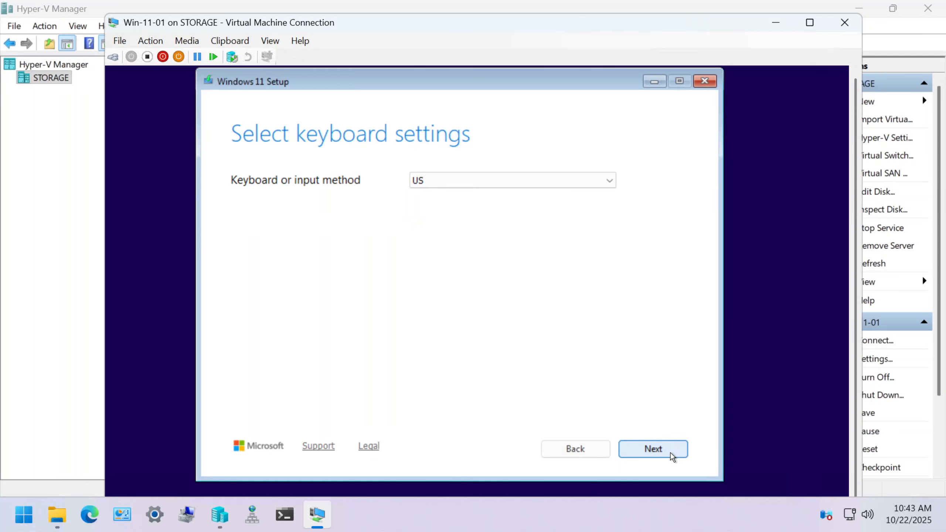
left_click(670, 452)
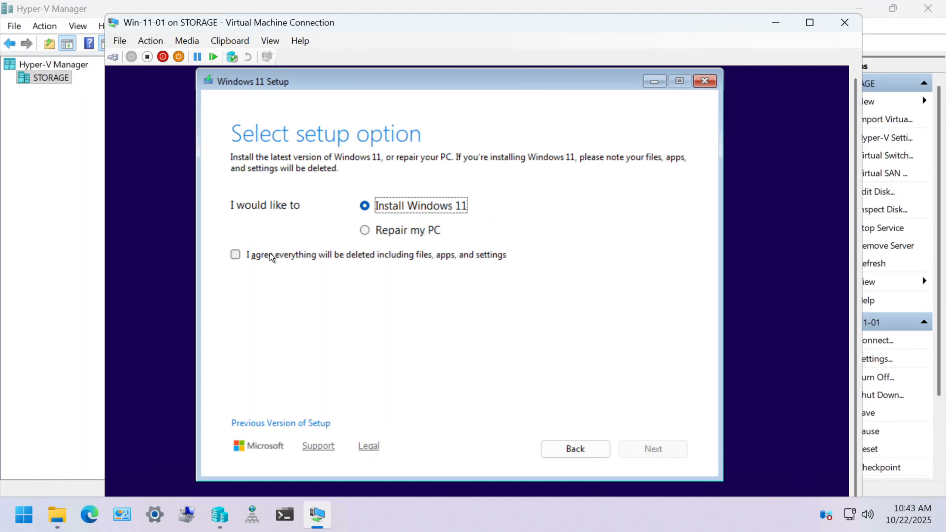
Choose to install Windows 11 with everything deleted, and continue without a product key.
left_click(236, 254)
left_click(643, 452)
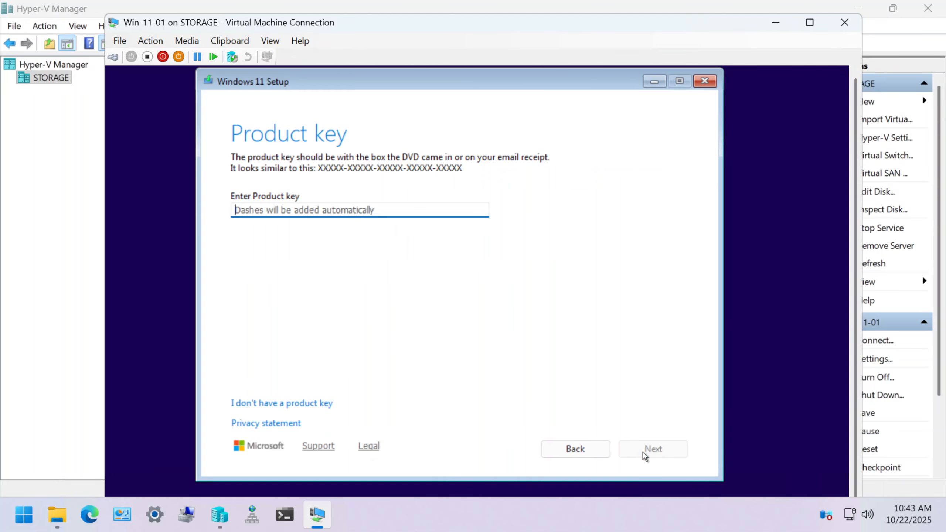
left_click(279, 404)
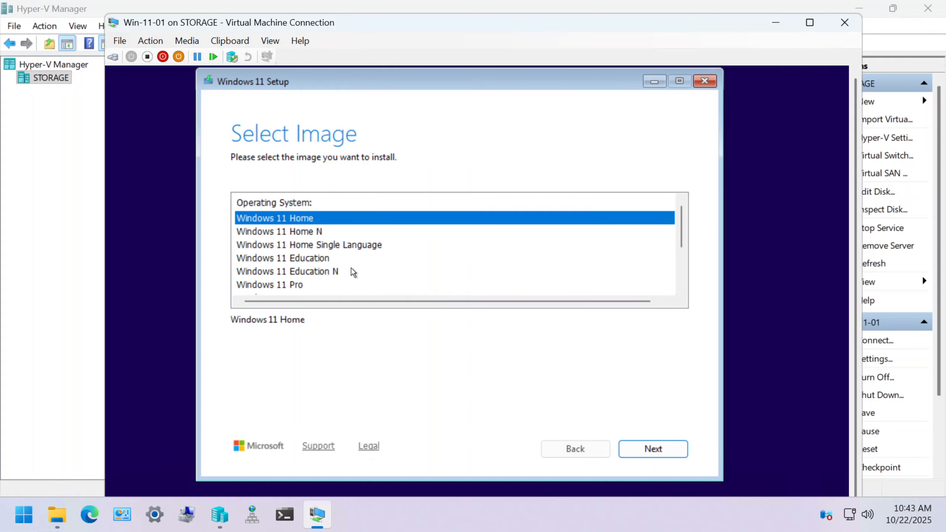
Install the Windows 11 Pro image on Disk 0 Unallocated Space, accepting the license terms.
left_click(301, 284)
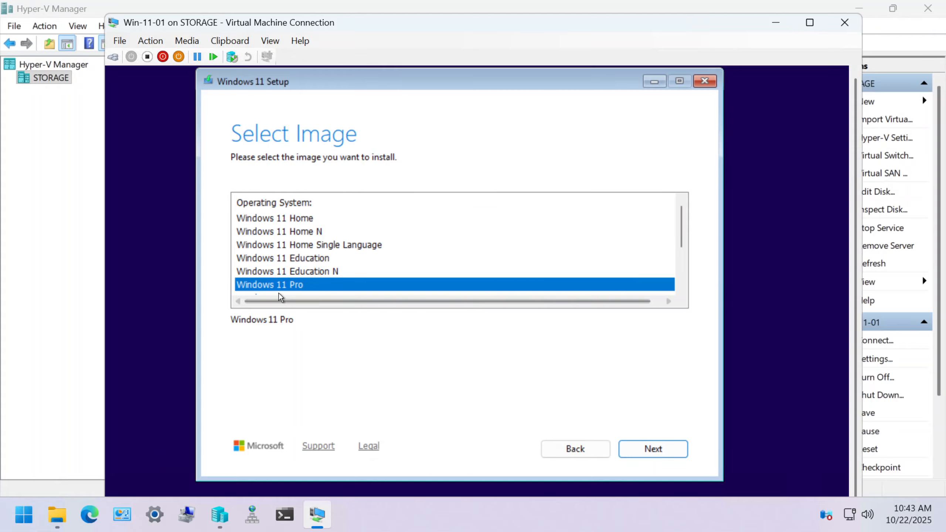
left_click(677, 450)
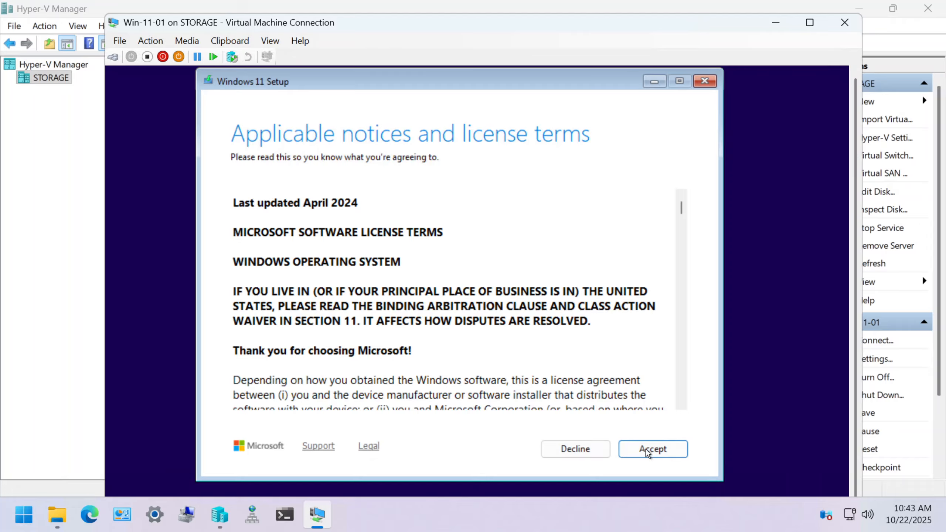
left_click(643, 451)
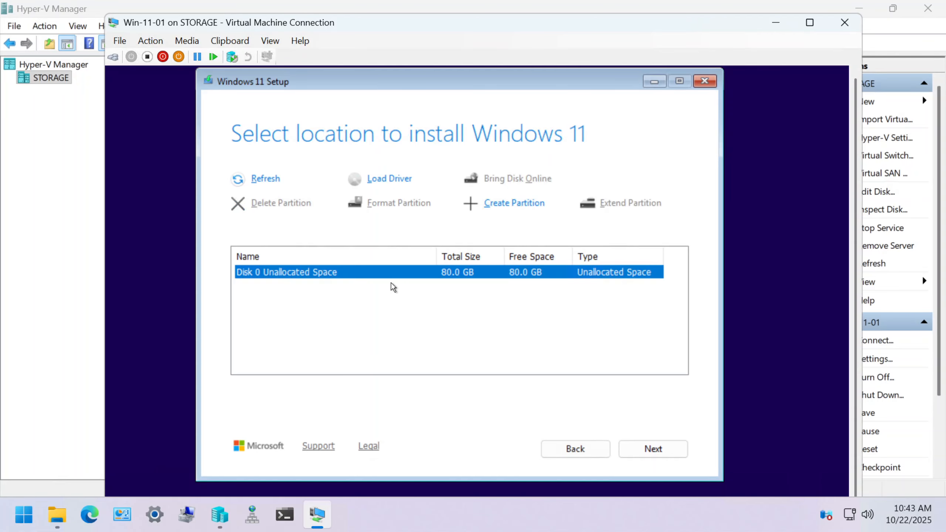
left_click(648, 452)
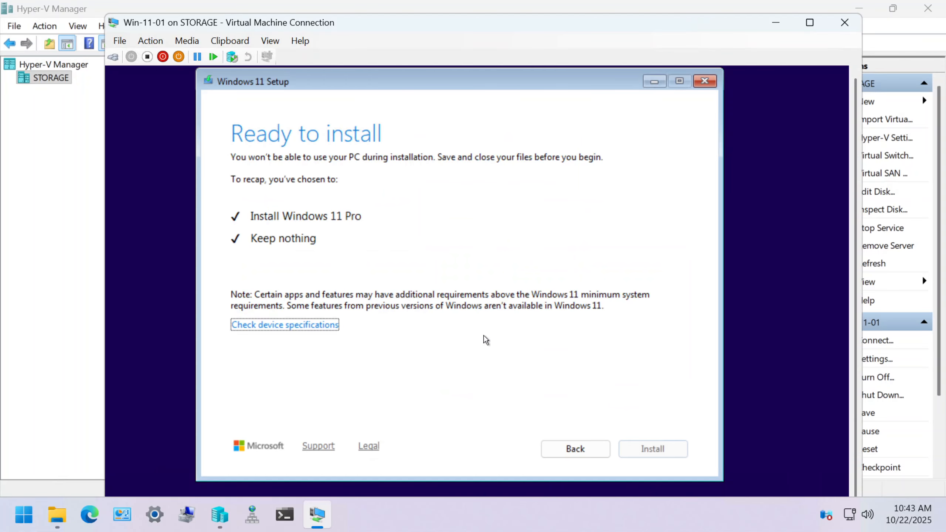
left_click(651, 451)
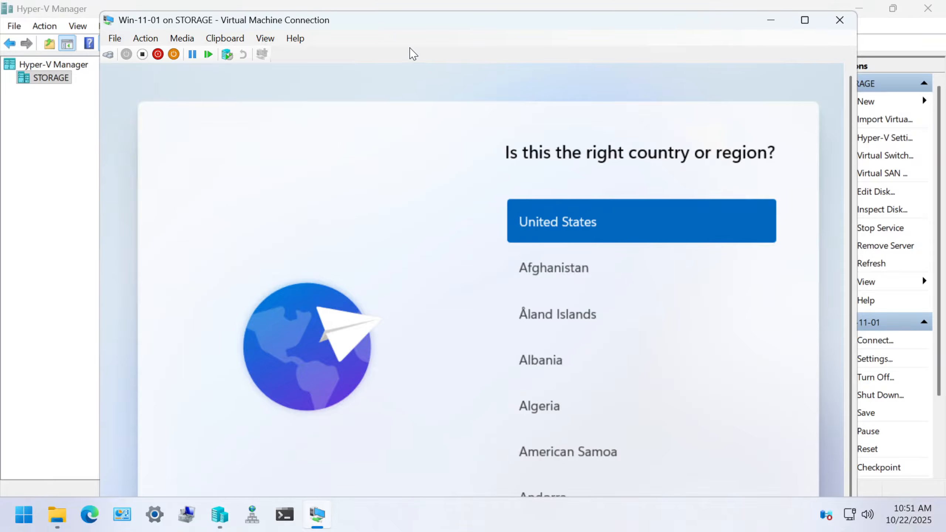
Highlight the OOBE\BYPASSNRO command in the Notepad instructions and return to the Win-11-01 connection window.
left_click_drag(398, 31, 394, 26)
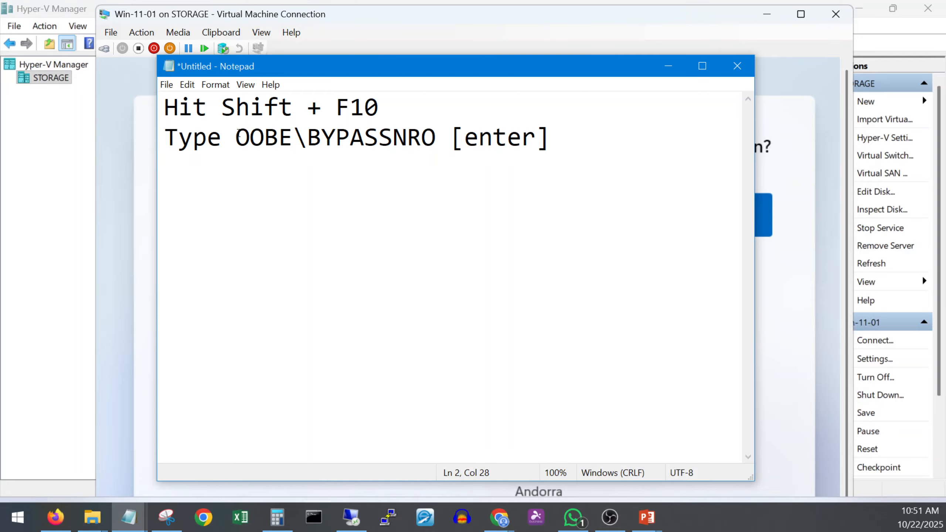
left_click_drag(237, 136, 430, 140)
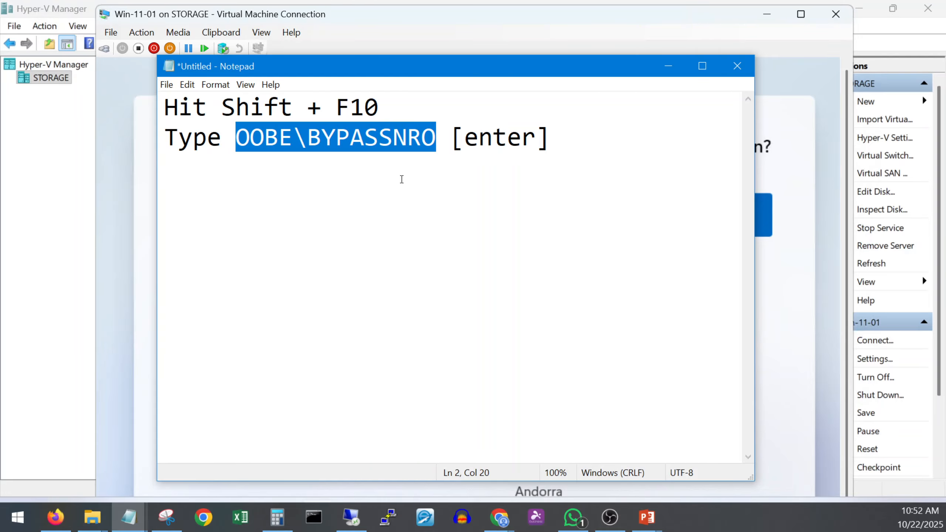
key("alt+Tab")
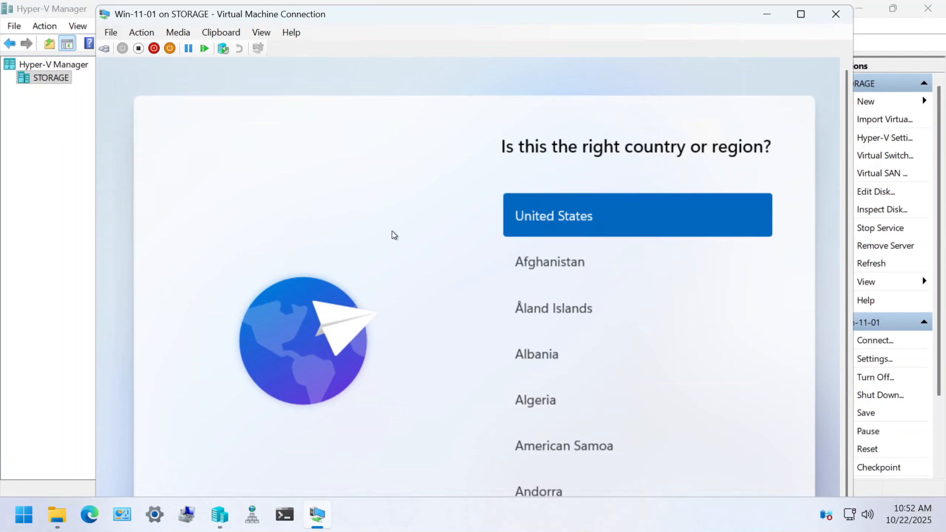
Open a command prompt over the country or region screen and run oobe\bypassnro.
key("shift+F10")
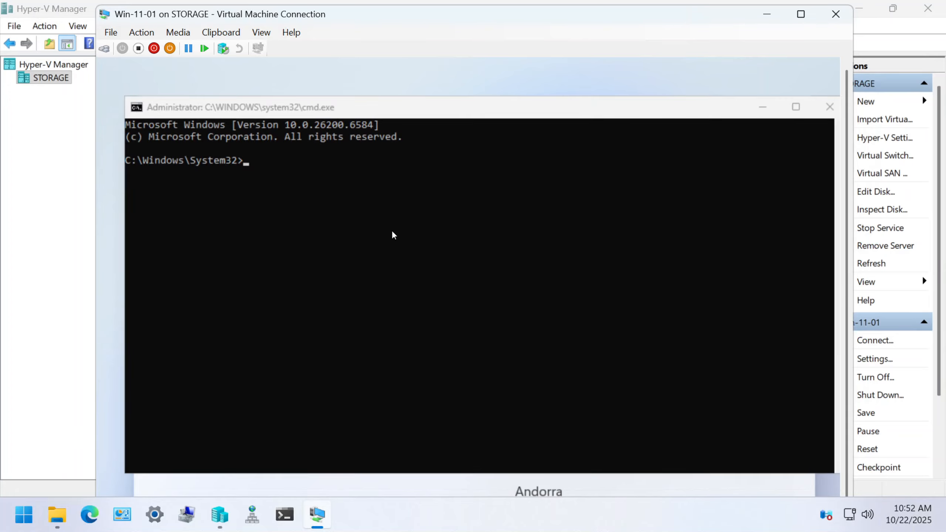
left_click(247, 164)
type("o")
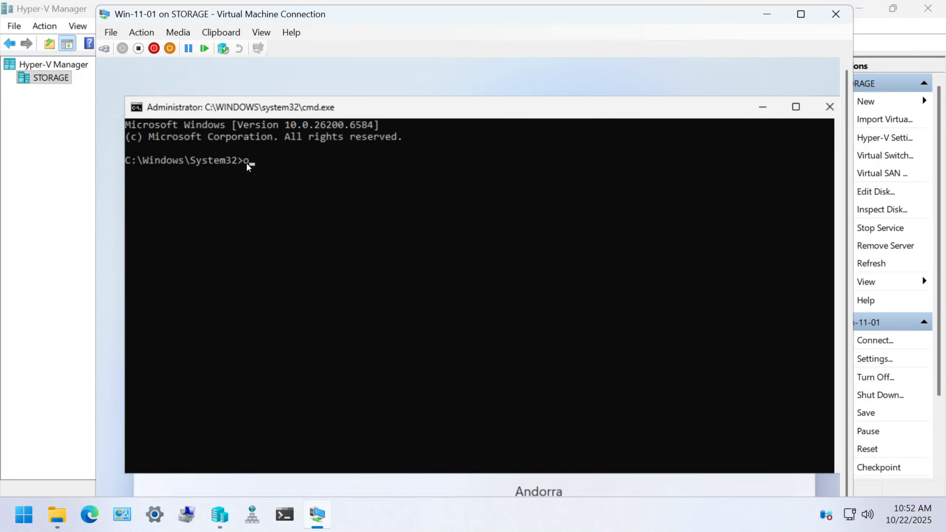
type("obe\\bypassnro")
key("Return")
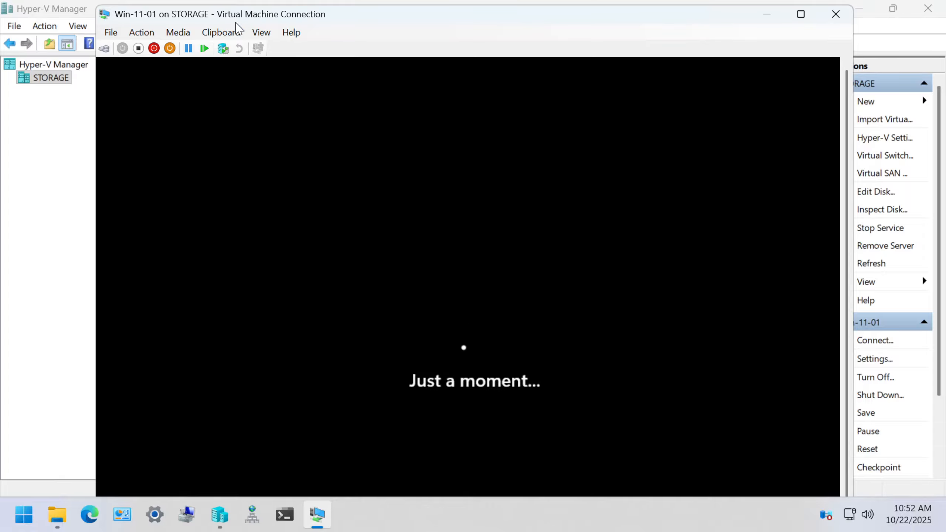
Show Win-11-01 full screen, confirm the United States region and US keyboard layout, and skip adding a second layout.
left_click(801, 15)
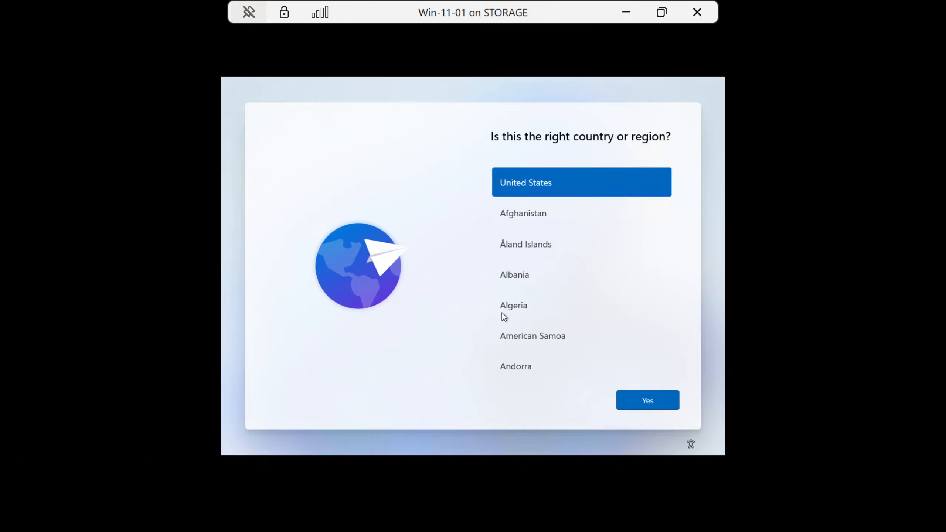
left_click(655, 411)
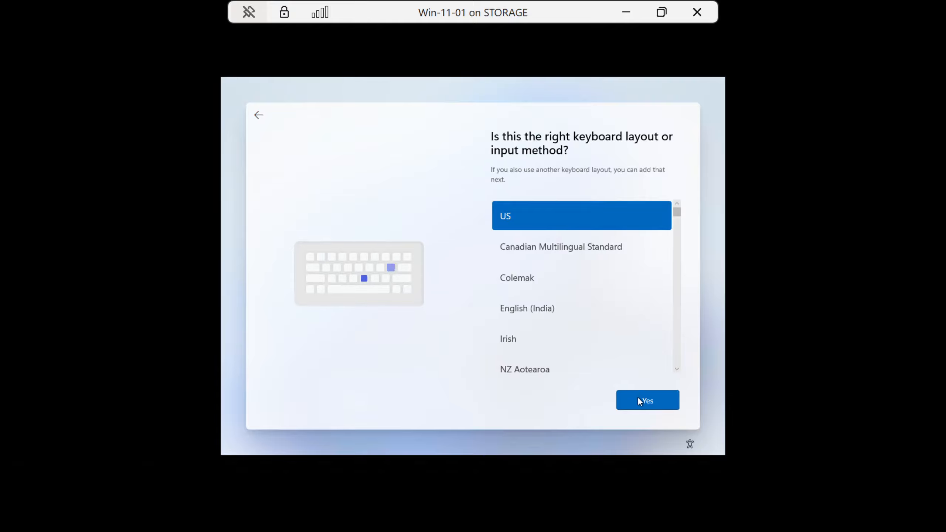
left_click(645, 402)
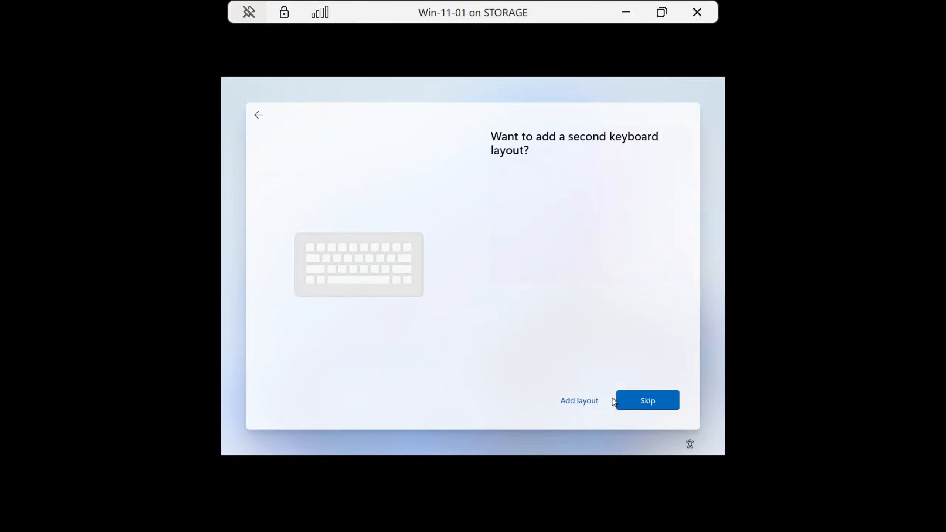
left_click(650, 401)
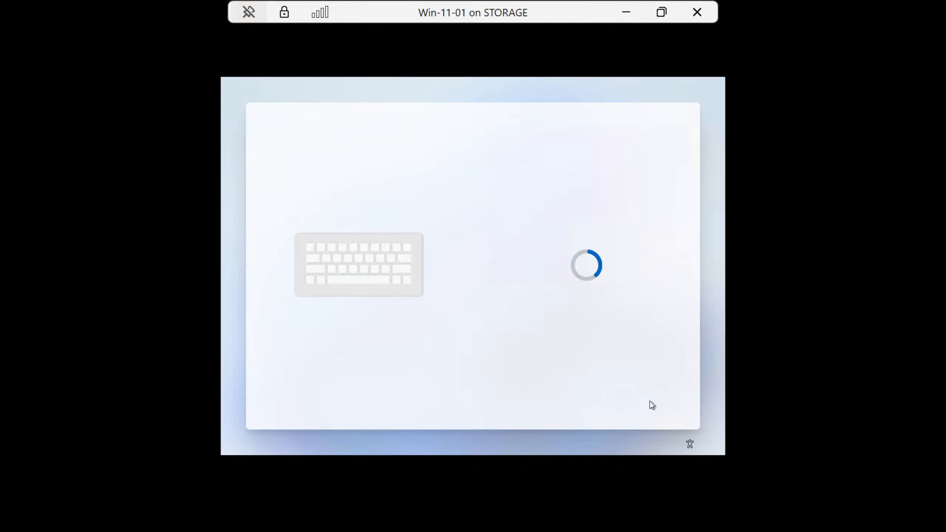
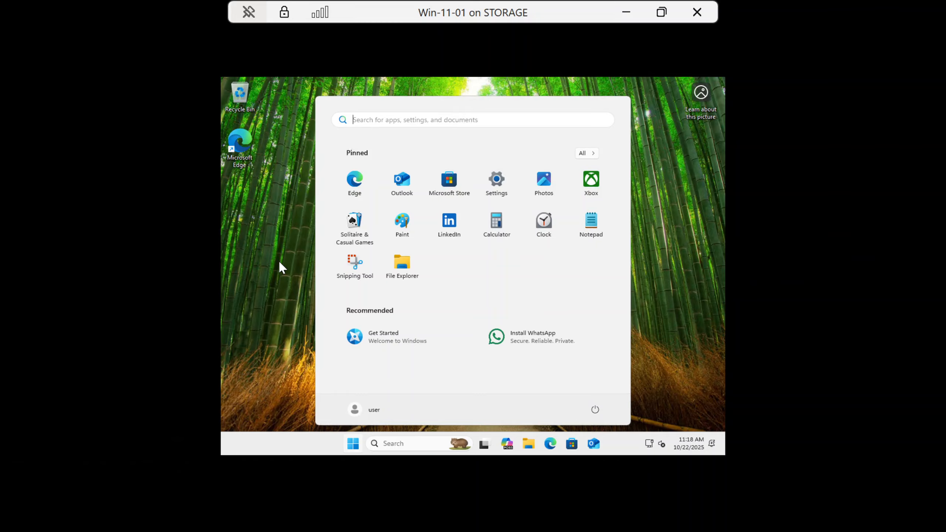
Leave full screen, minimize the connection window, and examine the memory and summary details of Win-11-01 in Hyper-V Manager.
left_click(662, 12)
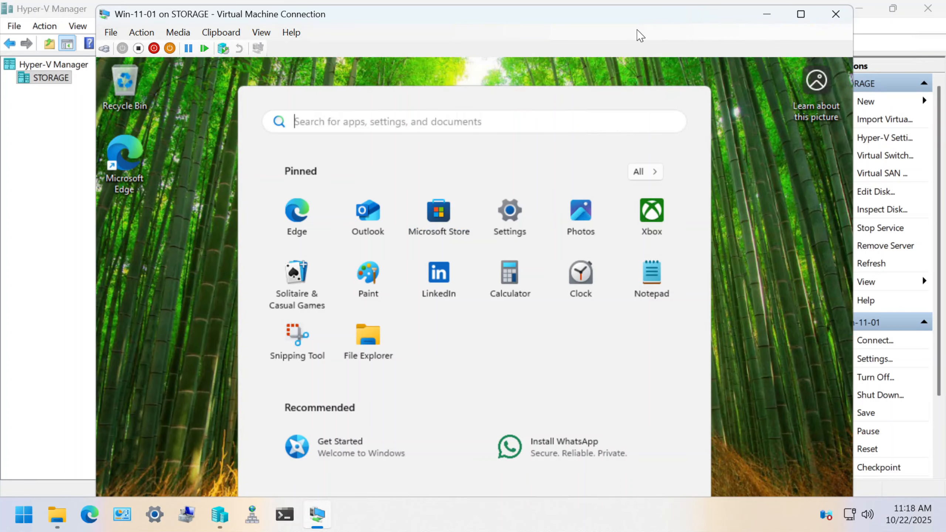
left_click(767, 13)
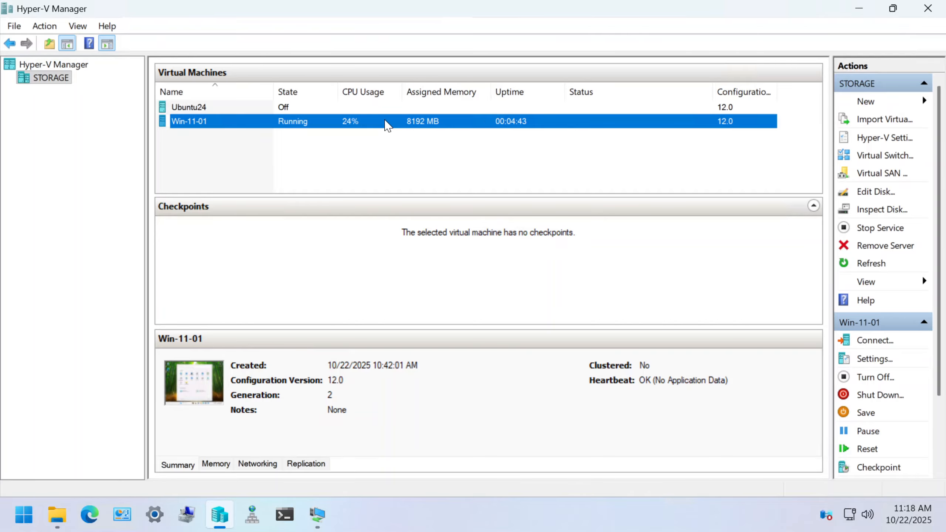
left_click(220, 463)
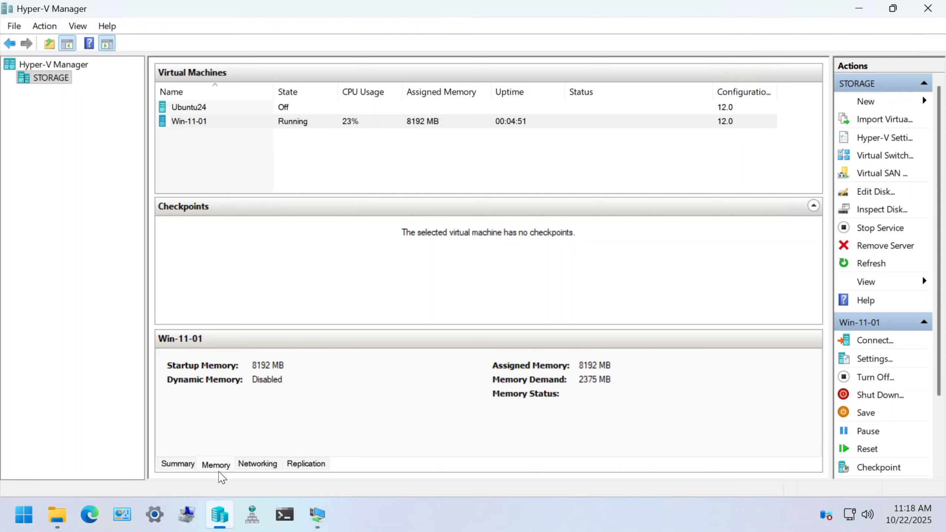
left_click(191, 469)
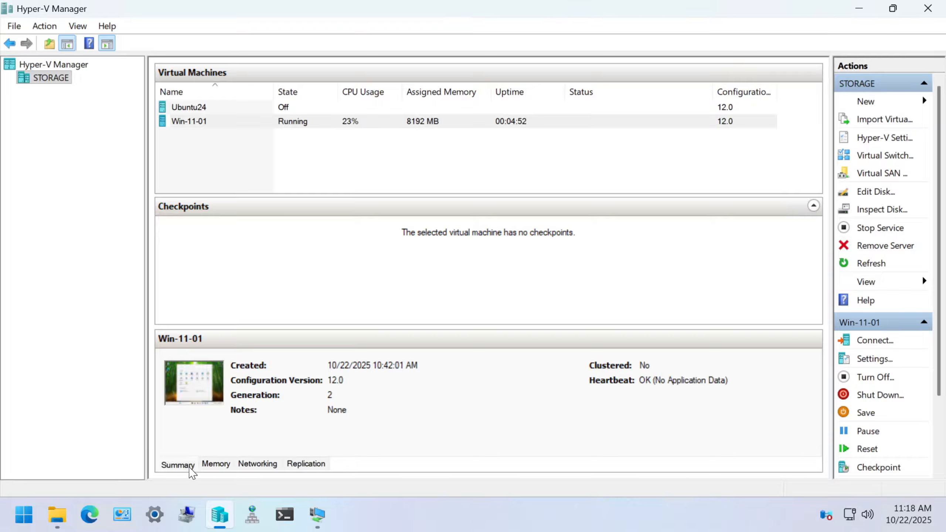
Reconnect to Win-11-01 in full screen and open Task Manager inside the guest.
double_click(383, 123)
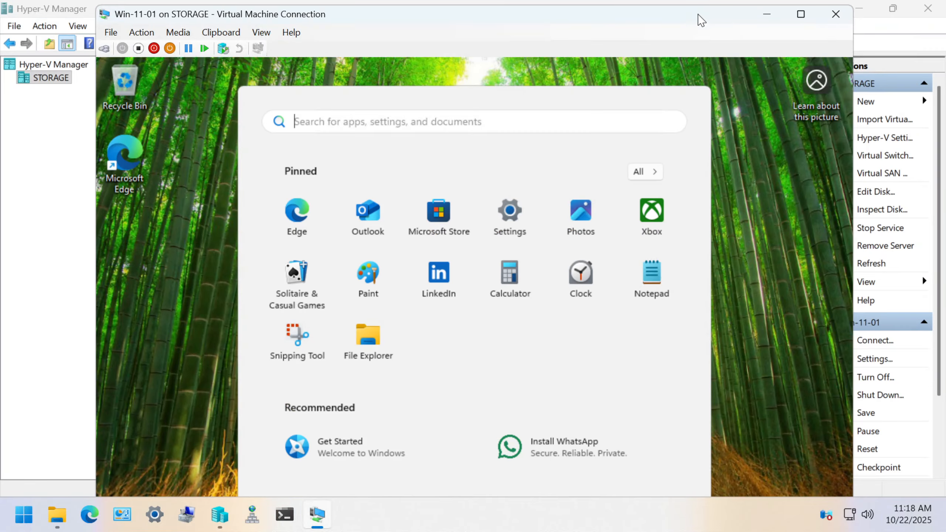
left_click(800, 14)
right_click(612, 450)
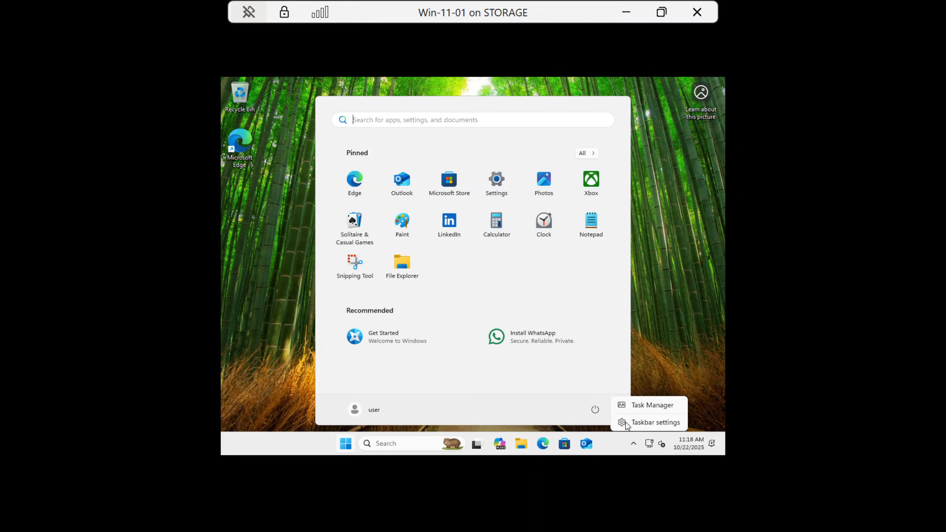
left_click(643, 408)
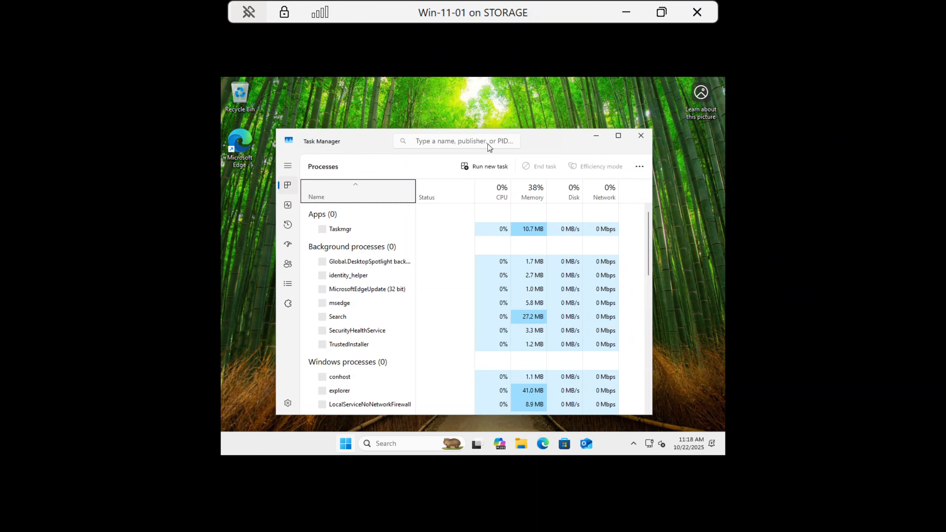
Examine the CPU, memory and Disk 0 (C:) performance of the virtual machine in Task Manager.
left_click(287, 204)
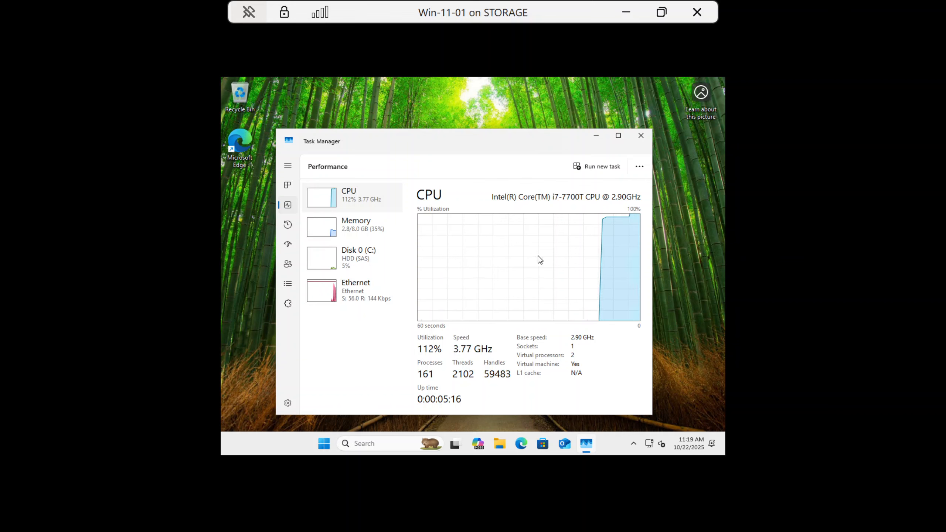
left_click(362, 231)
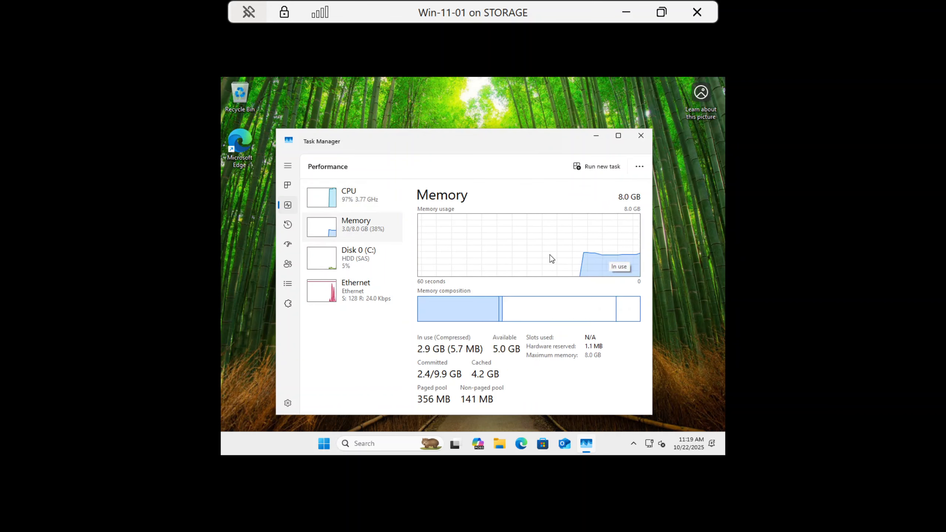
left_click(334, 197)
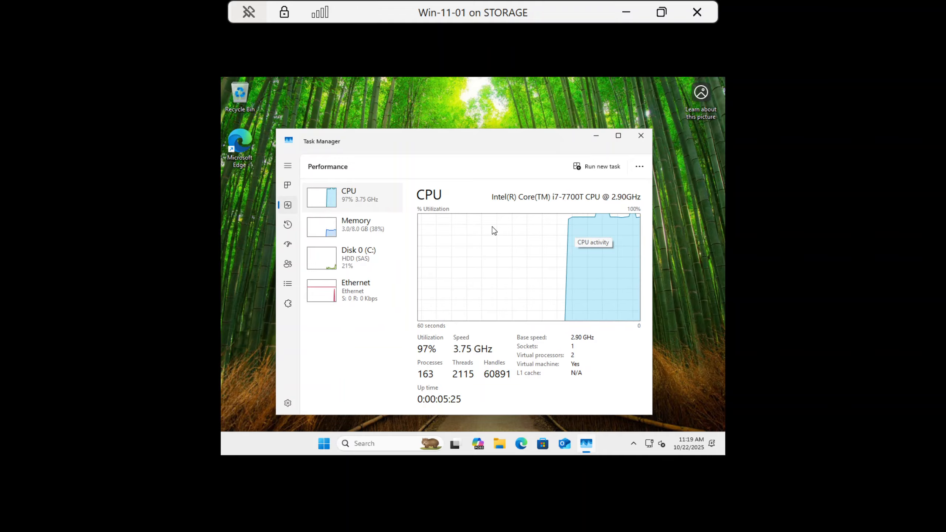
left_click(324, 266)
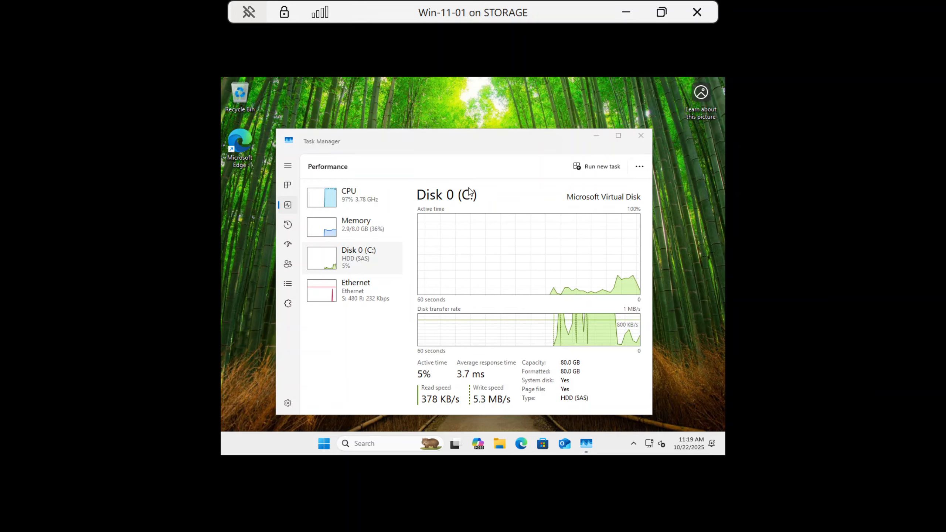
Check the drives under This PC in the guest's File Explorer and close it.
key("super+e")
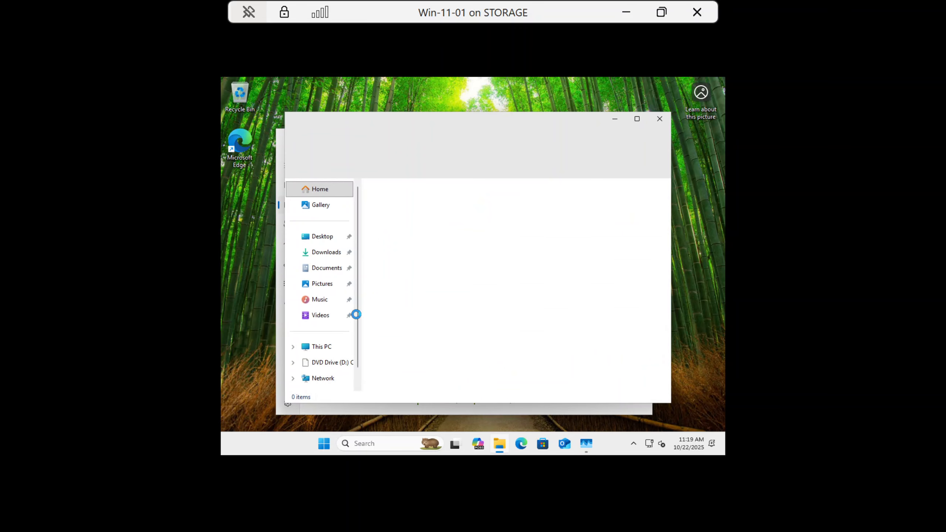
left_click(323, 349)
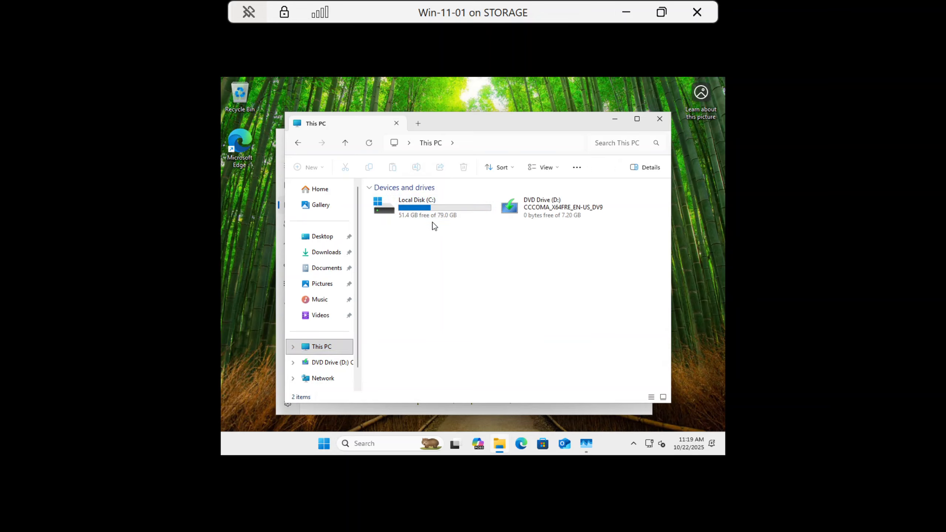
left_click(663, 120)
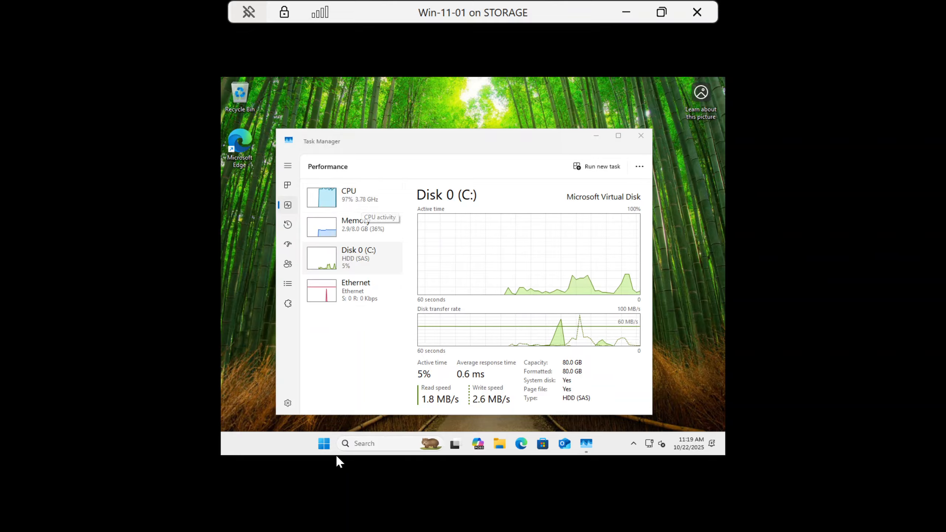
Shut down Windows inside the Win-11-01 guest and close its connection window.
left_click(324, 444)
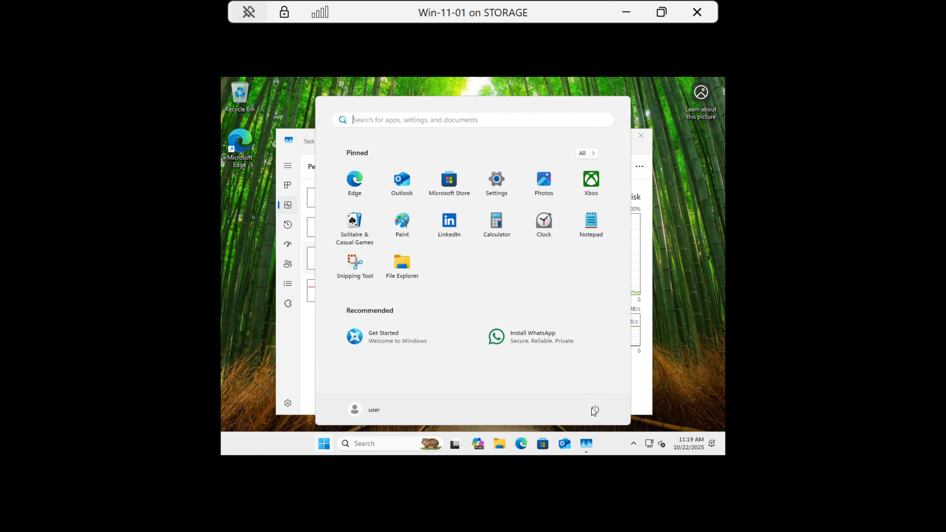
left_click(595, 409)
left_click(596, 371)
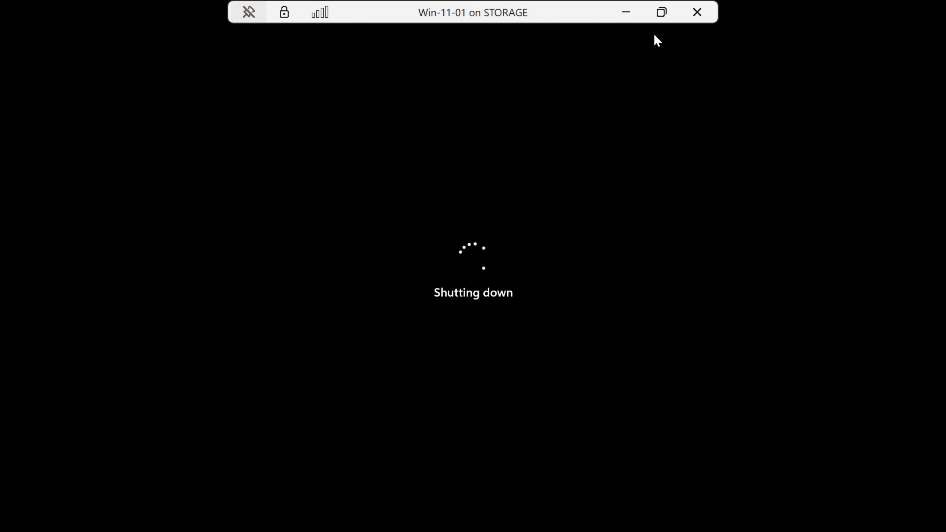
left_click(697, 14)
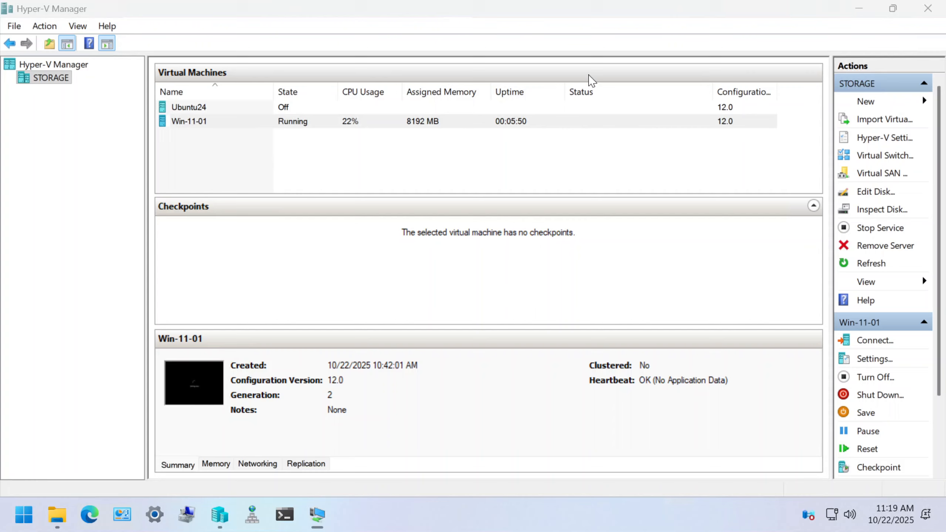
Reconnect to Win-11-01 to check its shutdown, and close the connection window once the machine is off.
left_click(234, 130)
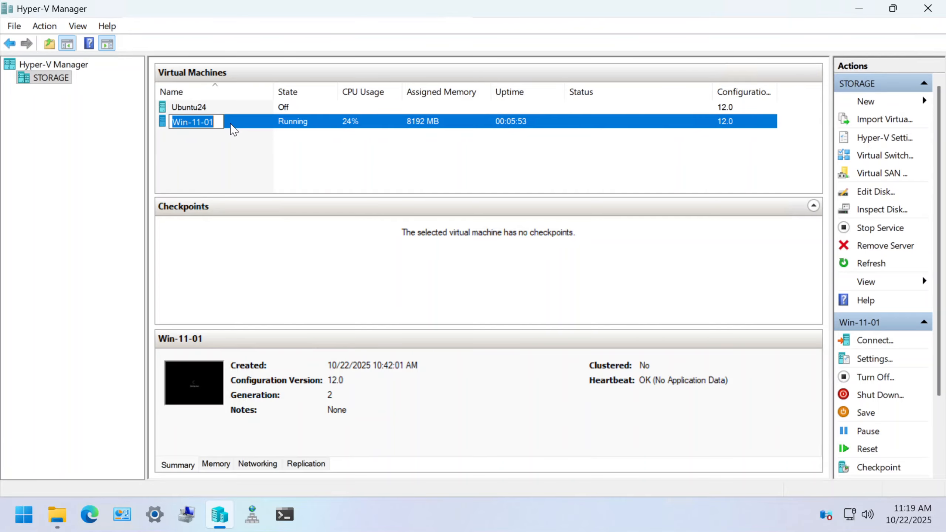
left_click(231, 156)
left_click(239, 123)
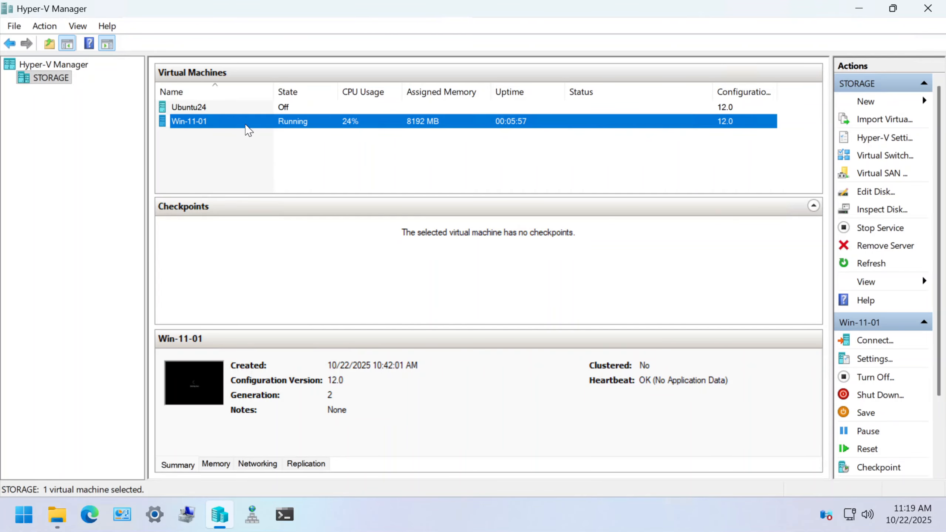
right_click(244, 124)
left_click(266, 134)
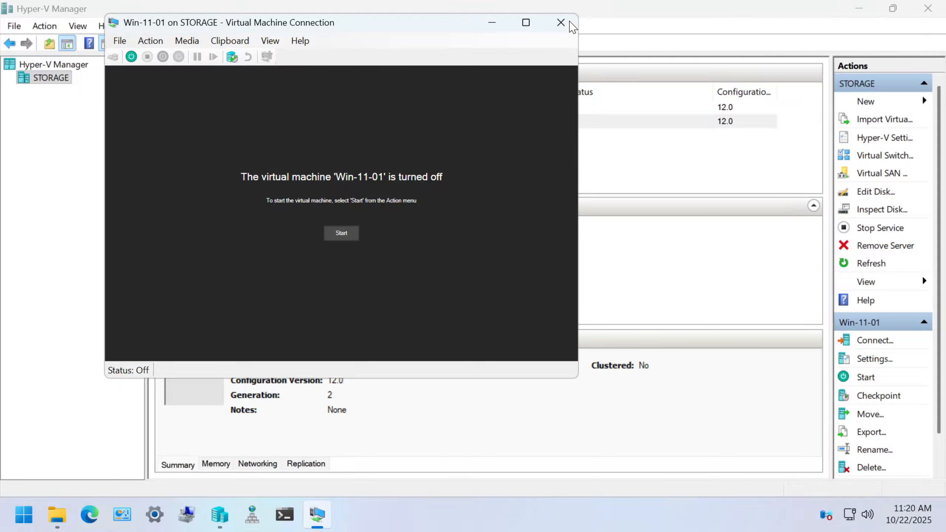
left_click(560, 22)
Set the number of virtual processors of Win-11-01 to 4 in its settings and apply the change.
right_click(222, 124)
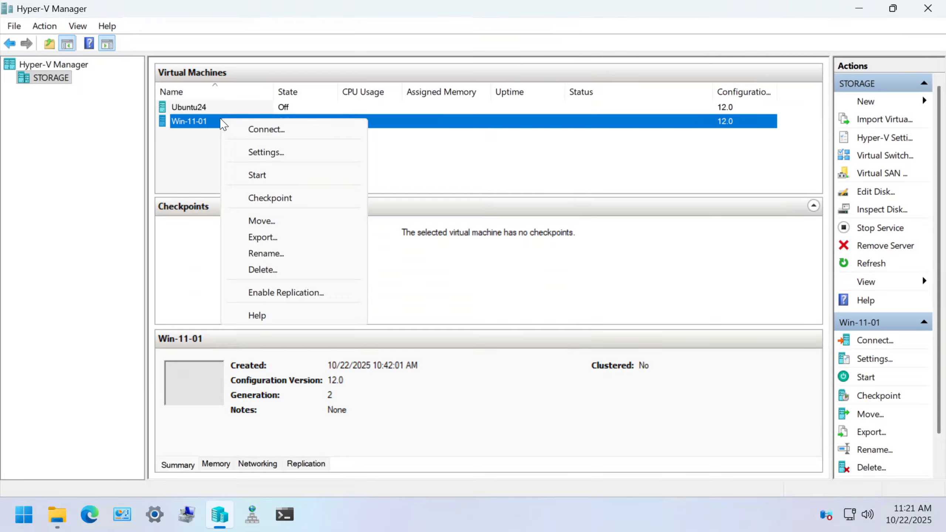
left_click(265, 152)
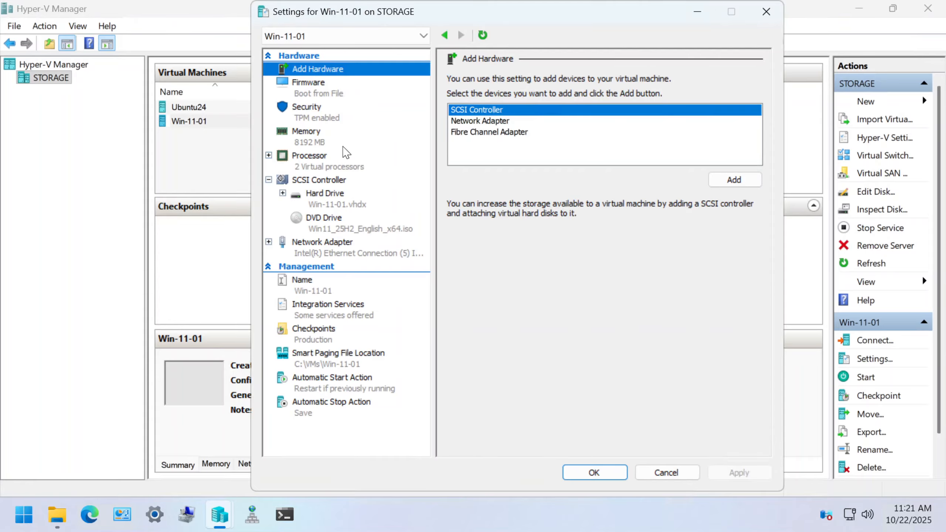
left_click(335, 161)
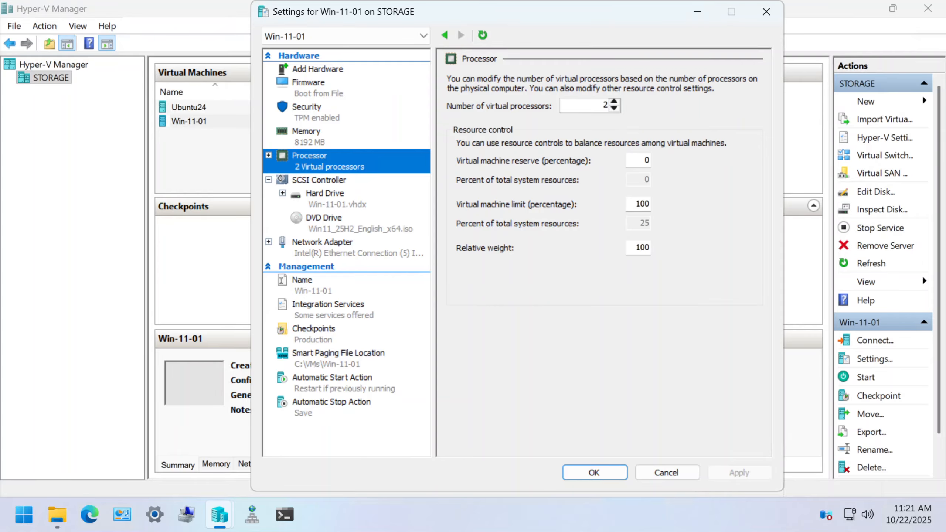
key("Tab")
left_click(614, 103)
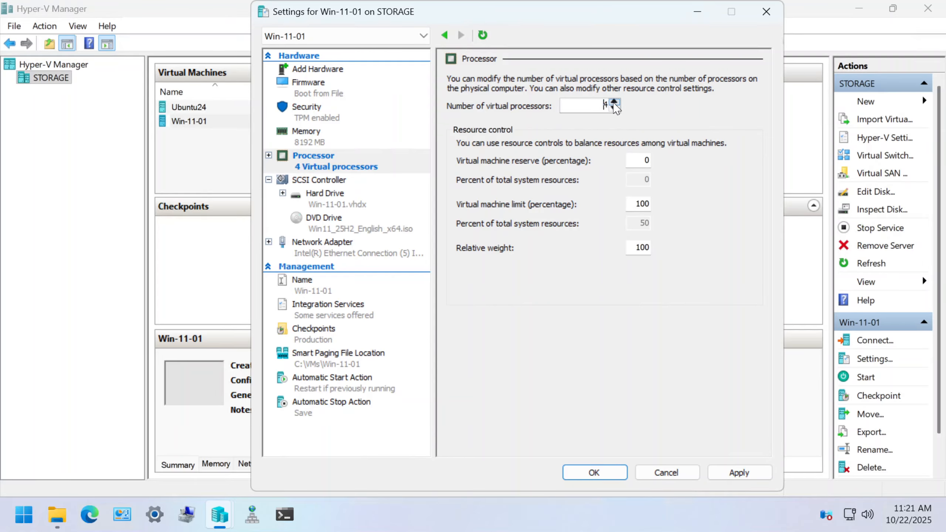
left_click(741, 473)
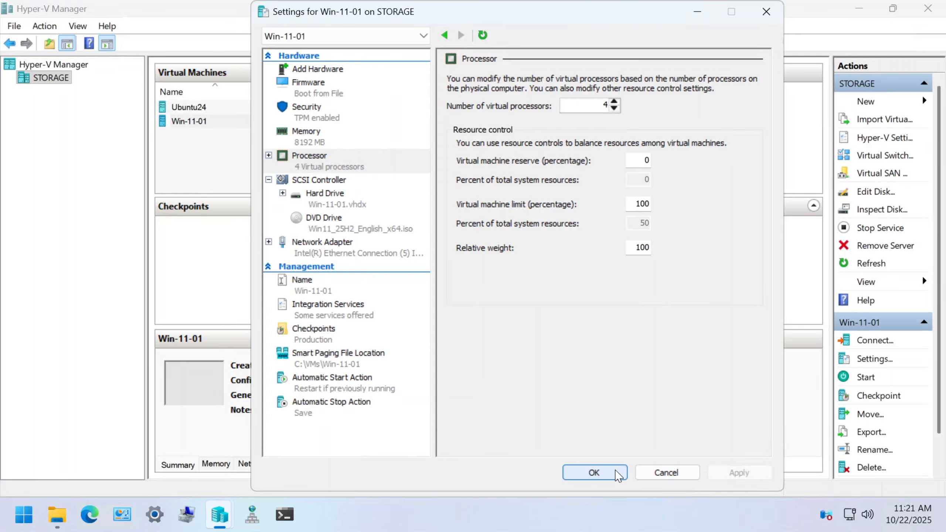
left_click(595, 472)
Connect to Win-11-01 from Hyper-V Manager and start the virtual machine.
right_click(240, 120)
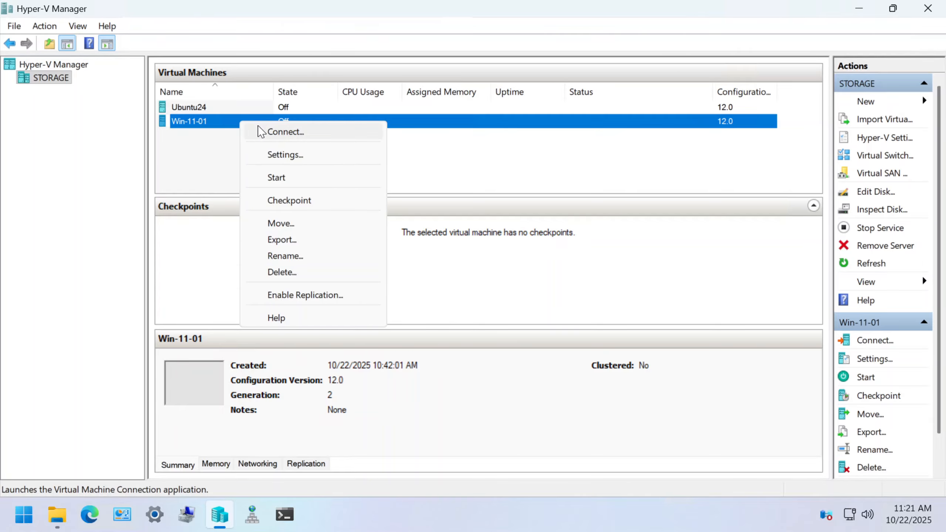
left_click(274, 133)
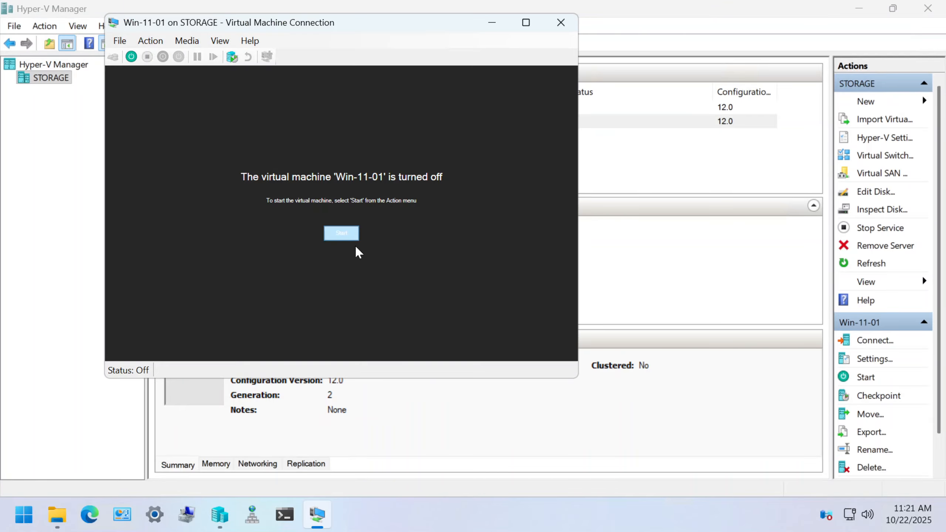
left_click(352, 239)
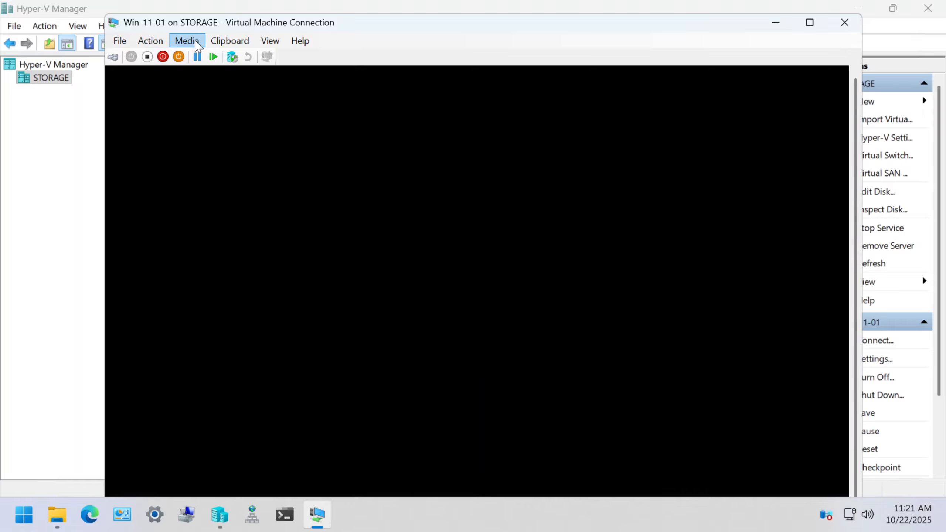
Eject Win11_25H2_English_x64.iso from the virtual machine's DVD drive.
left_click(196, 42)
mouse_move(212, 63)
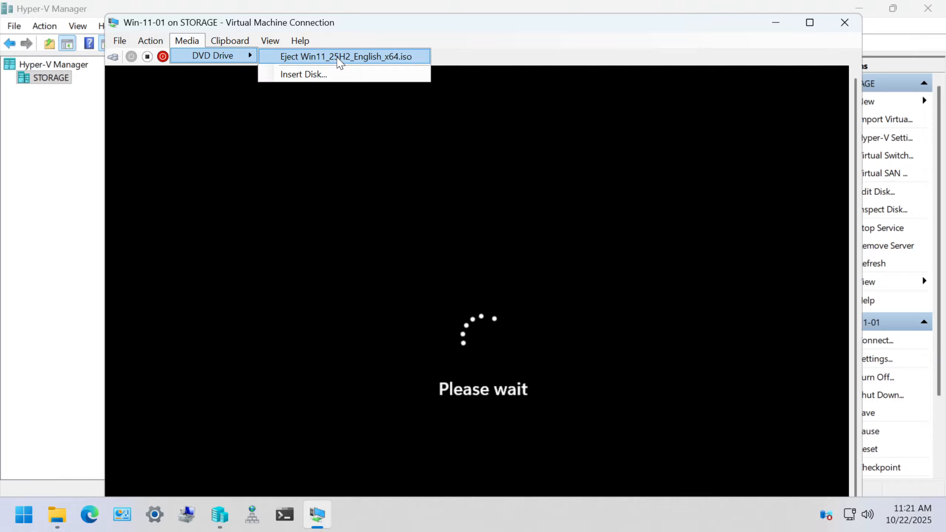
left_click(339, 59)
Minimize the connection window, check the DVD Drive media in the settings of Win-11-01, and close them without changes.
mouse_move(546, 6)
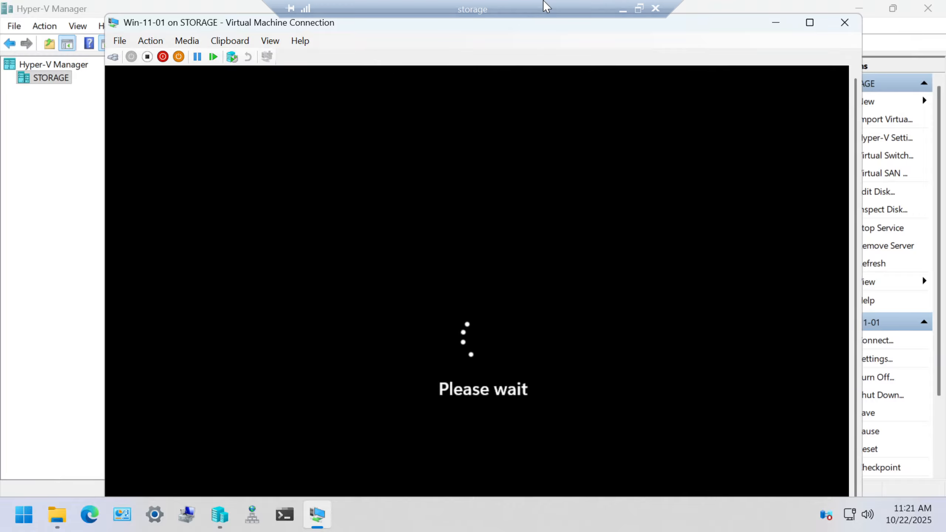
left_click(776, 23)
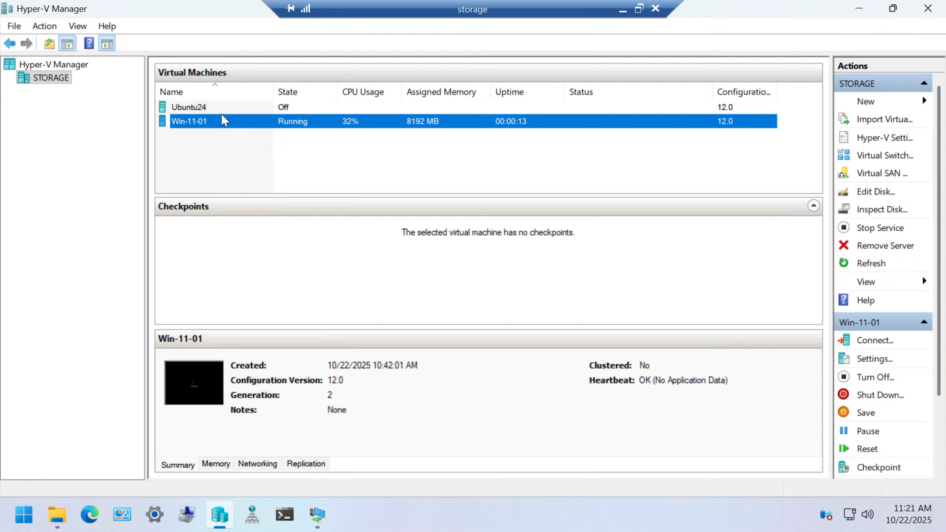
right_click(221, 117)
left_click(270, 150)
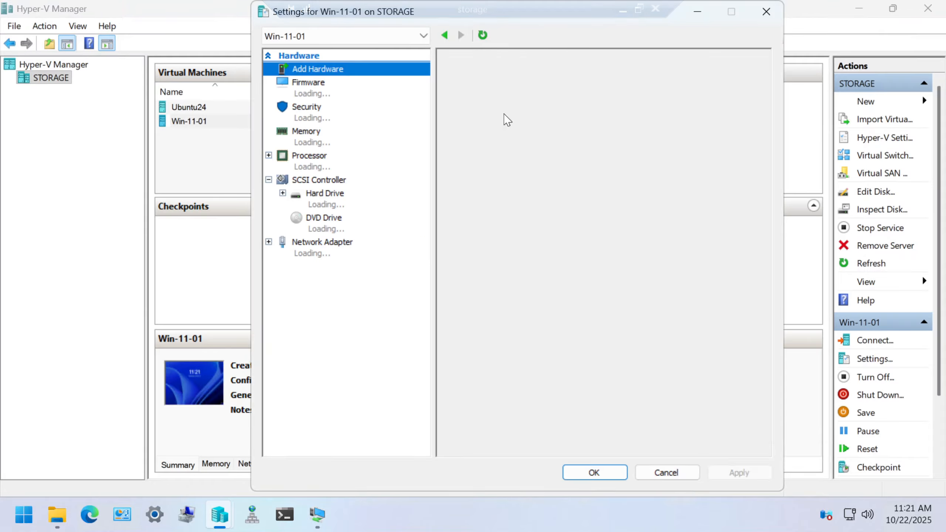
left_click(333, 229)
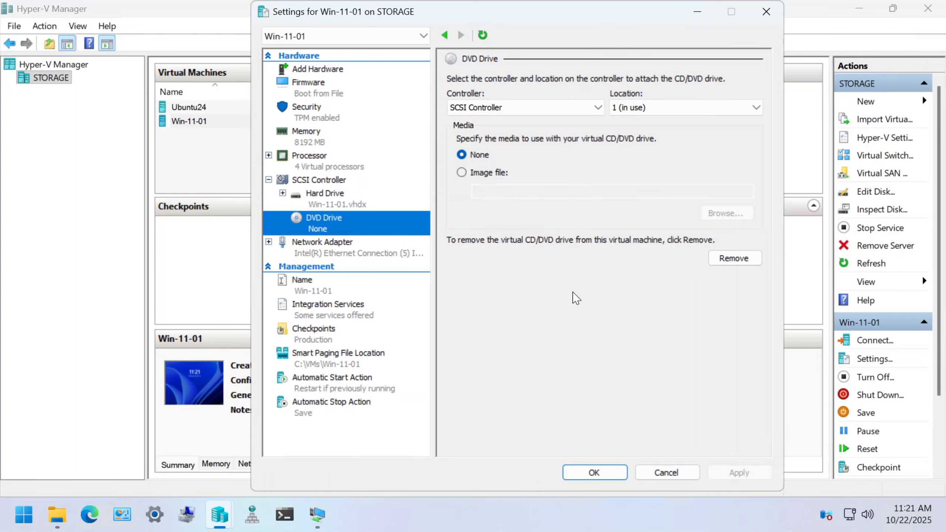
left_click(665, 472)
Restore the Win-11-01 connection window, sign in to Windows with the account password, and switch to full screen.
left_click(317, 513)
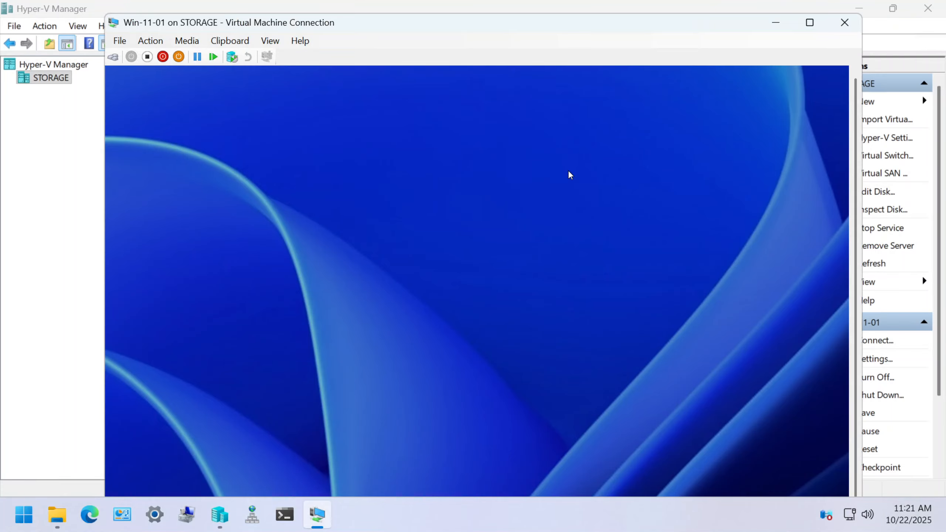
left_click(514, 294)
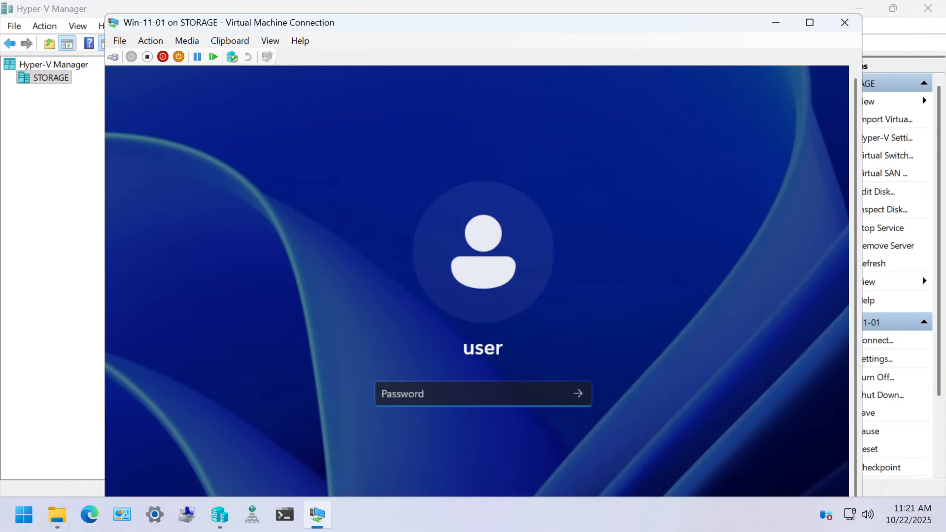
type("••")
key("Return")
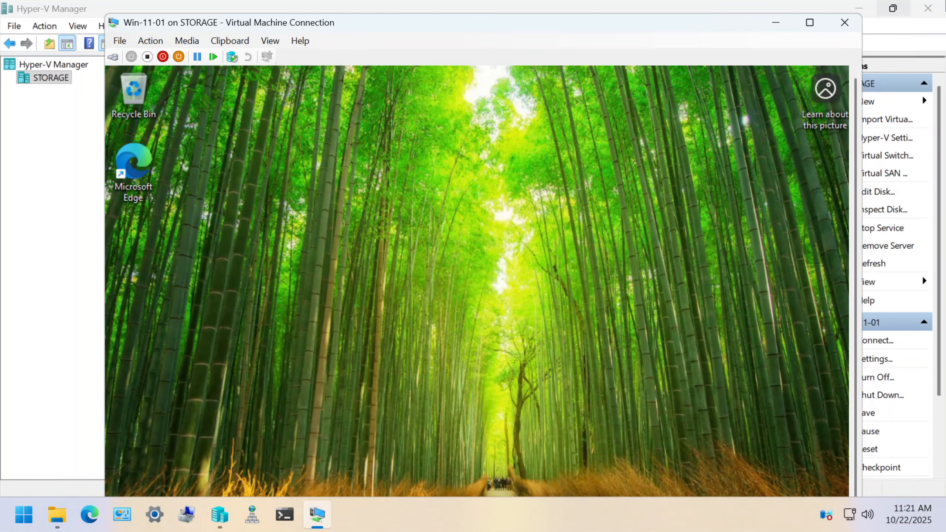
left_click(811, 25)
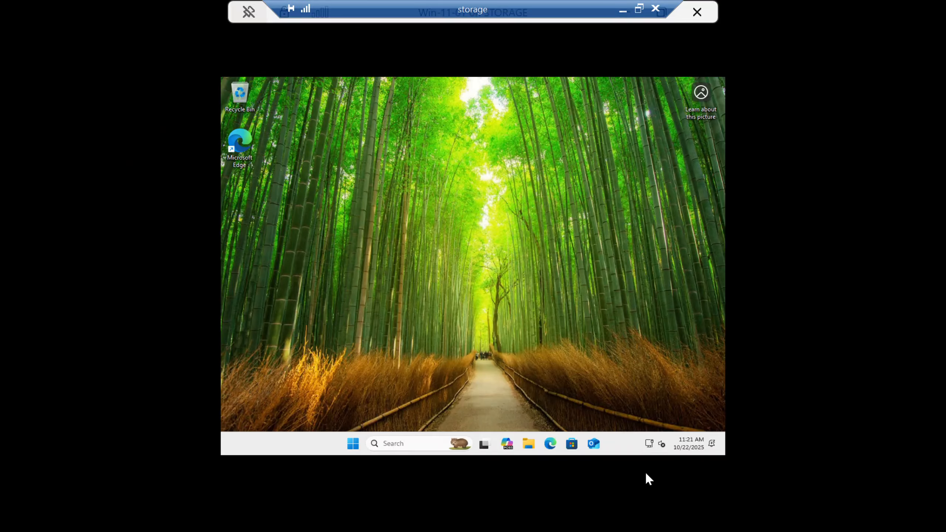
Check the guest's virtual processor allocation under CPU performance in Task Manager, and close it and the connection window.
right_click(617, 446)
left_click(639, 402)
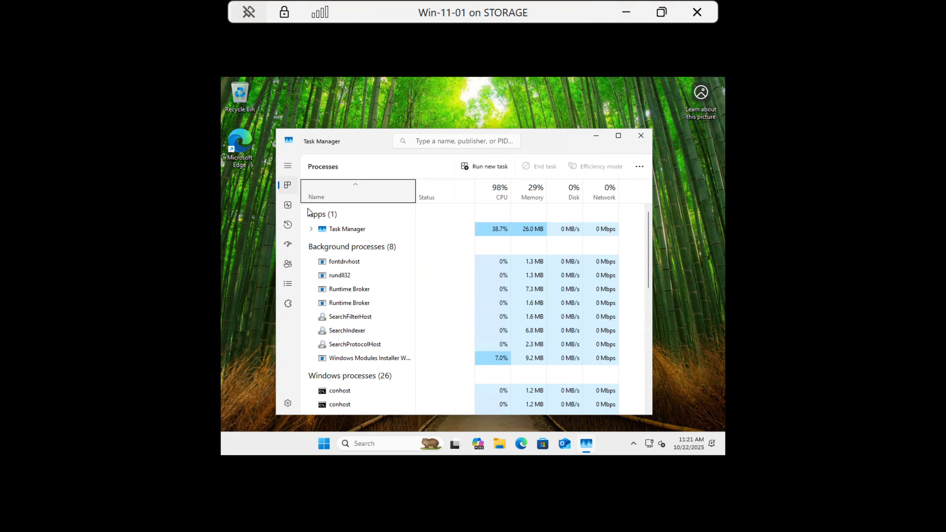
left_click(288, 205)
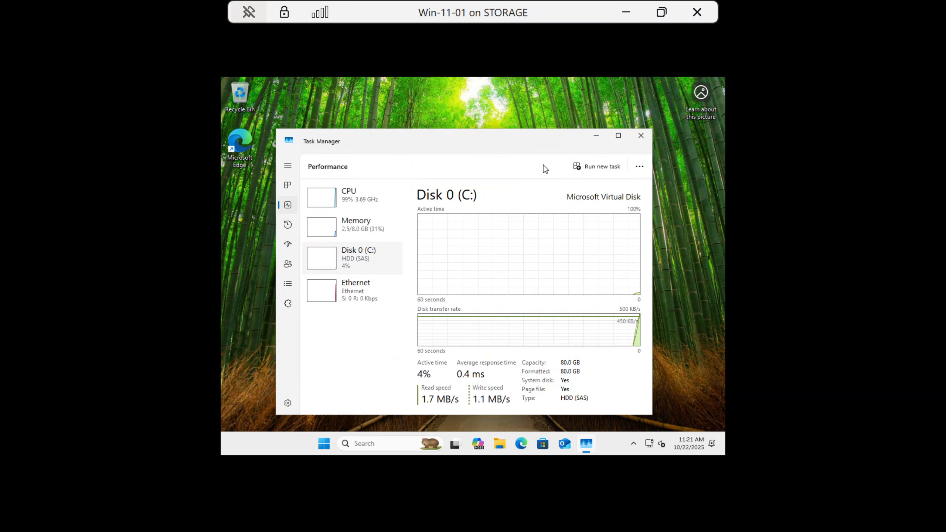
left_click(316, 201)
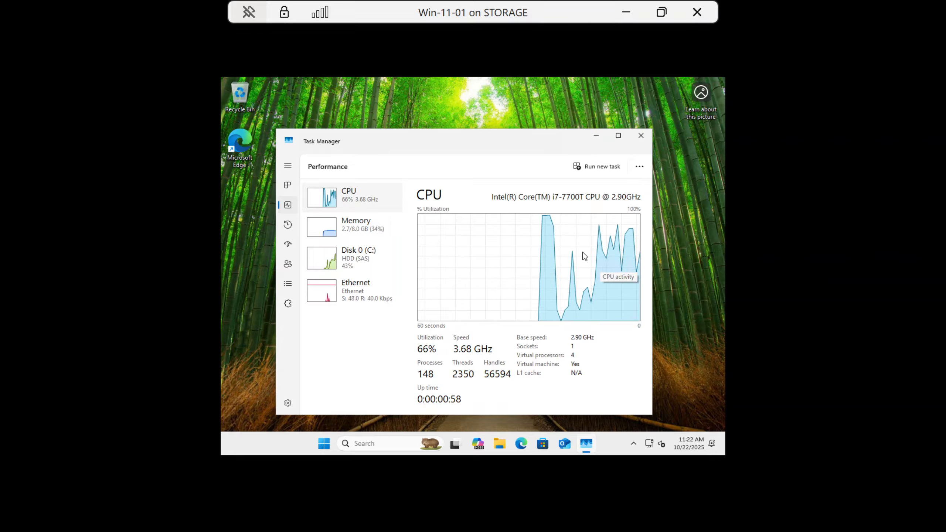
left_click(641, 135)
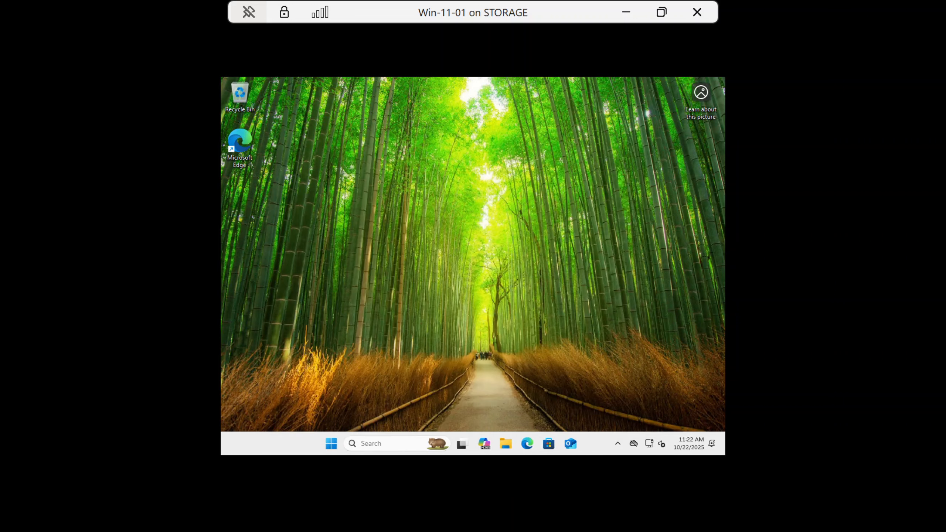
left_click(699, 18)
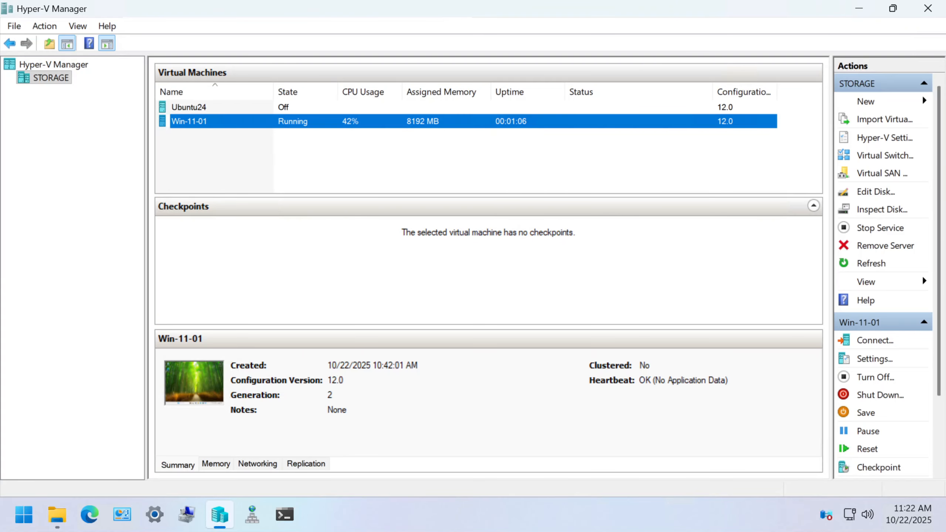